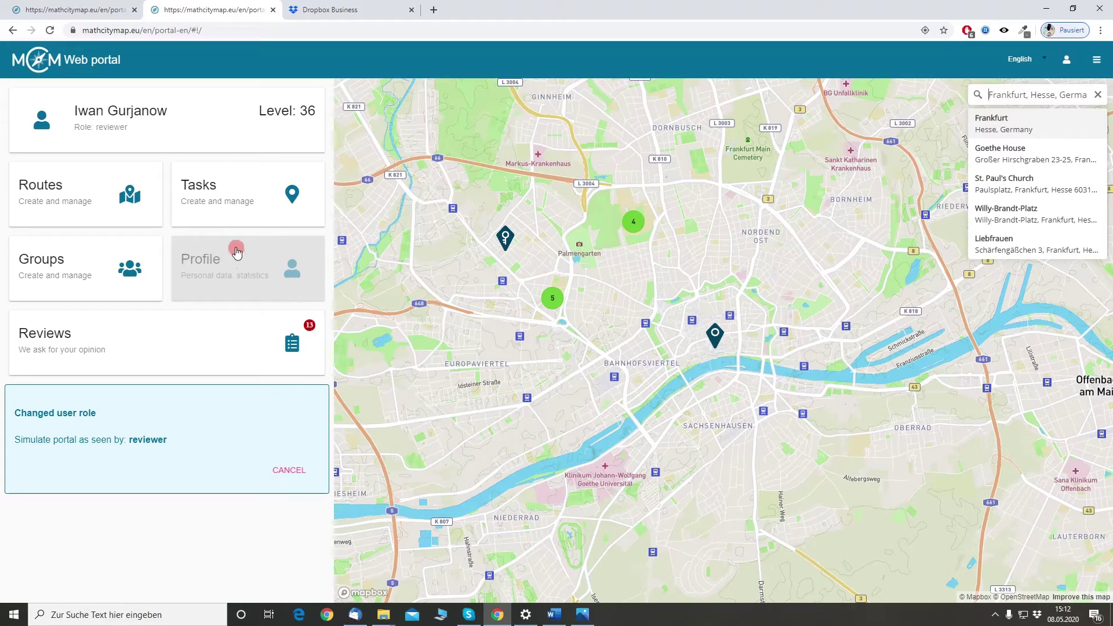
From Tasks, start a regular new task to get a blank Create task form.
click(210, 194)
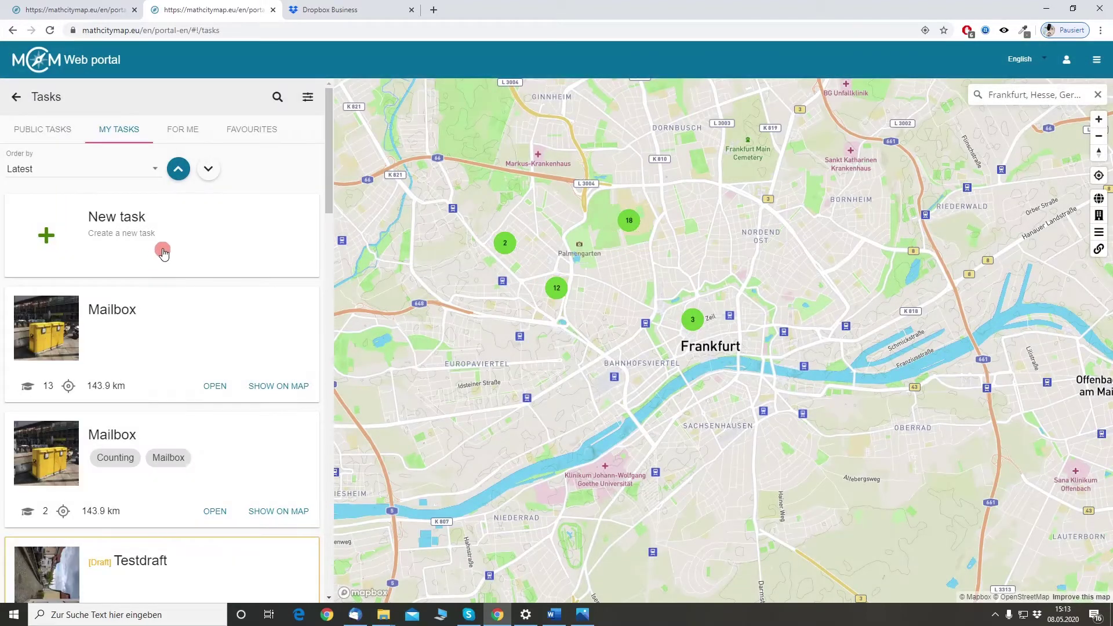
click(163, 235)
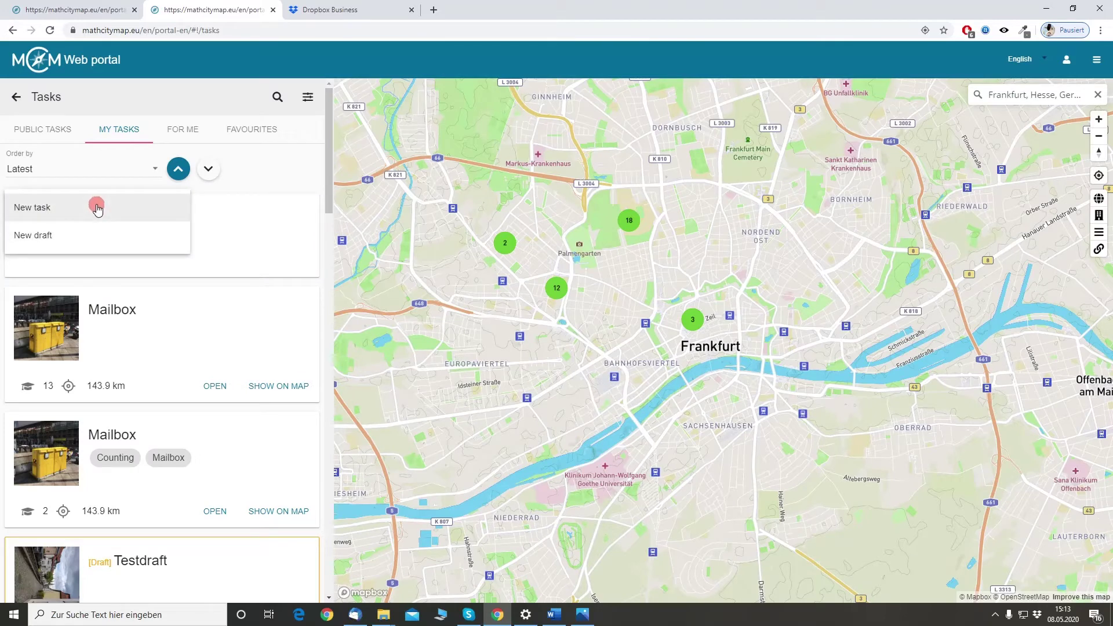
click(98, 208)
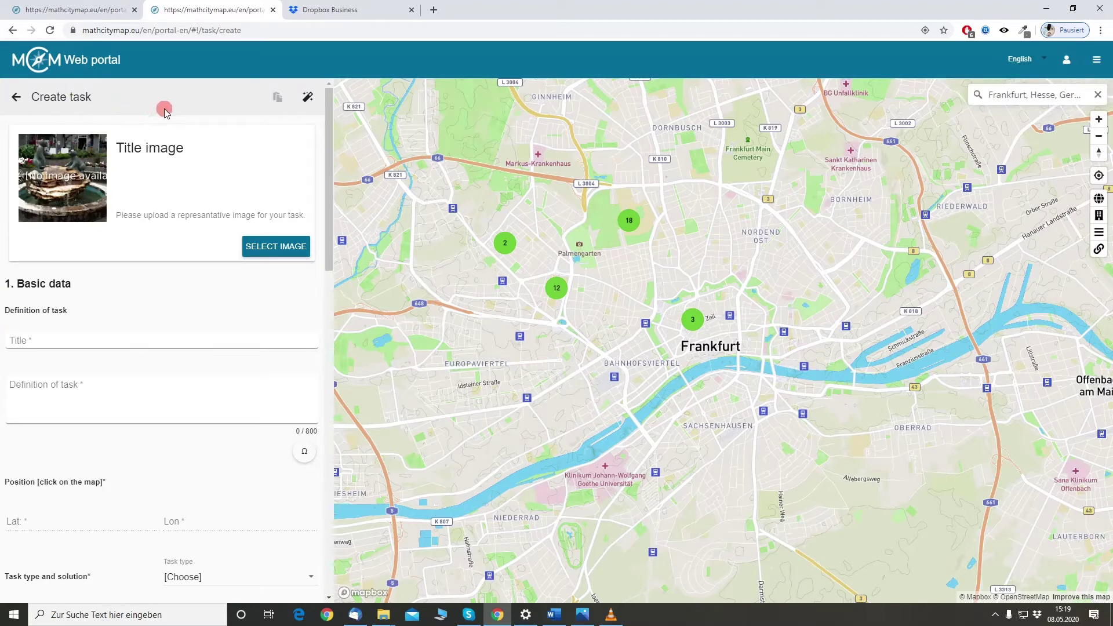
In the Task-Wizard, choose topic Volume / Mass, object Pond (cylindric), goal Volume of the pool (Liter).
click(310, 101)
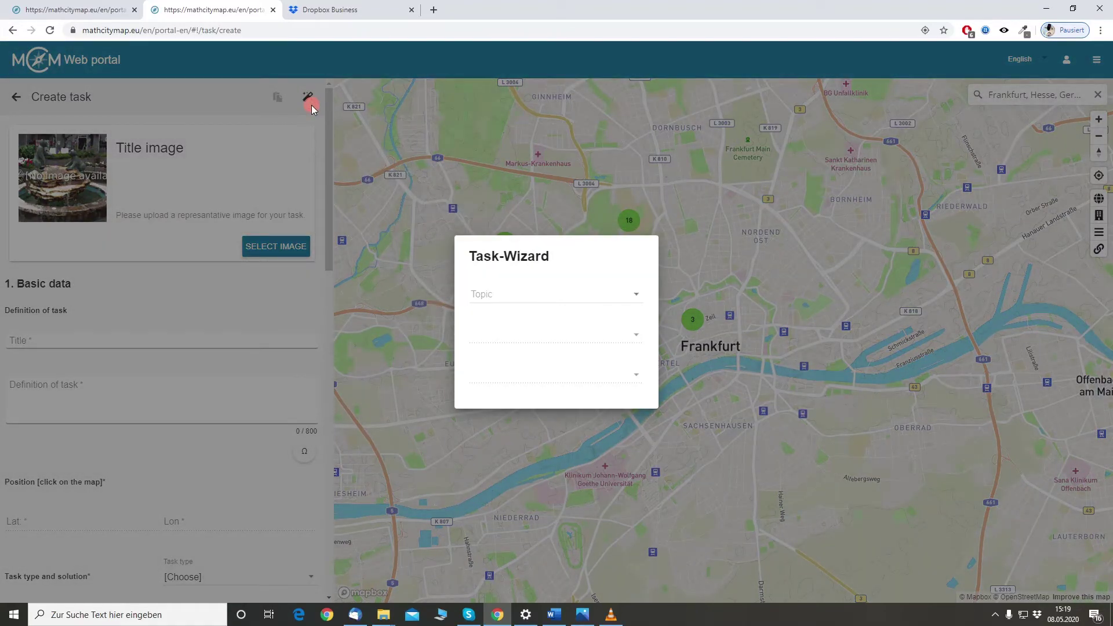
click(669, 279)
click(615, 297)
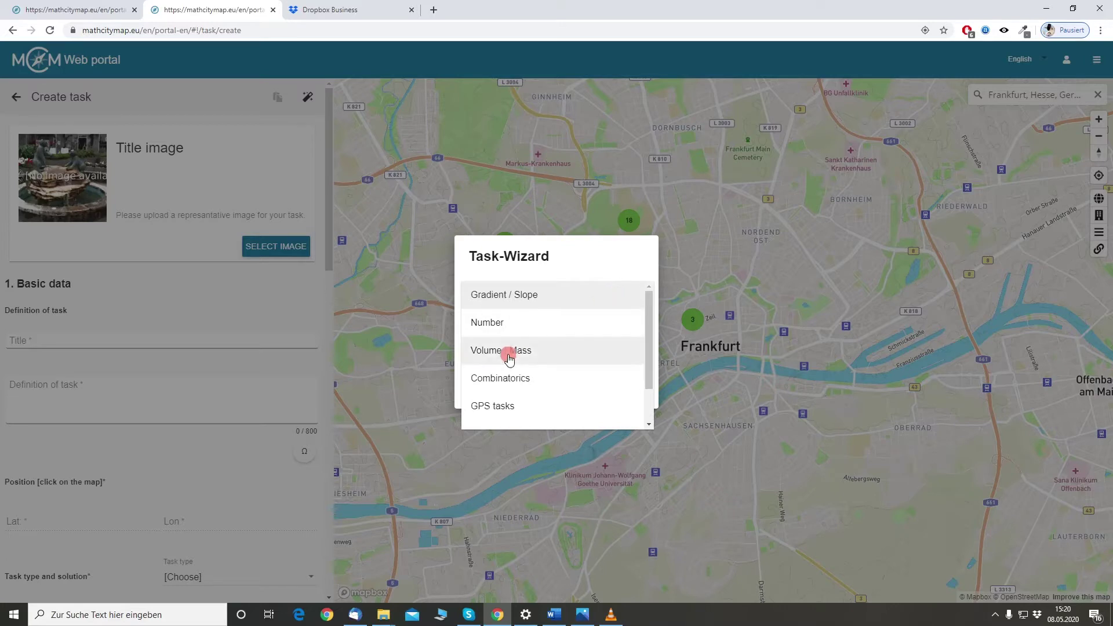
click(534, 361)
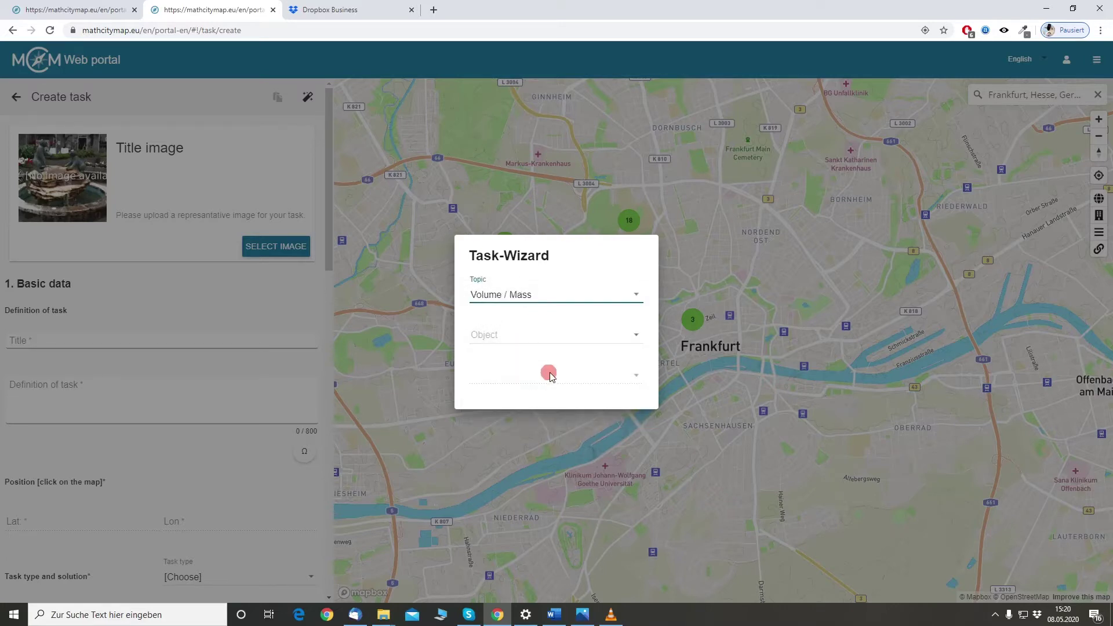
click(611, 339)
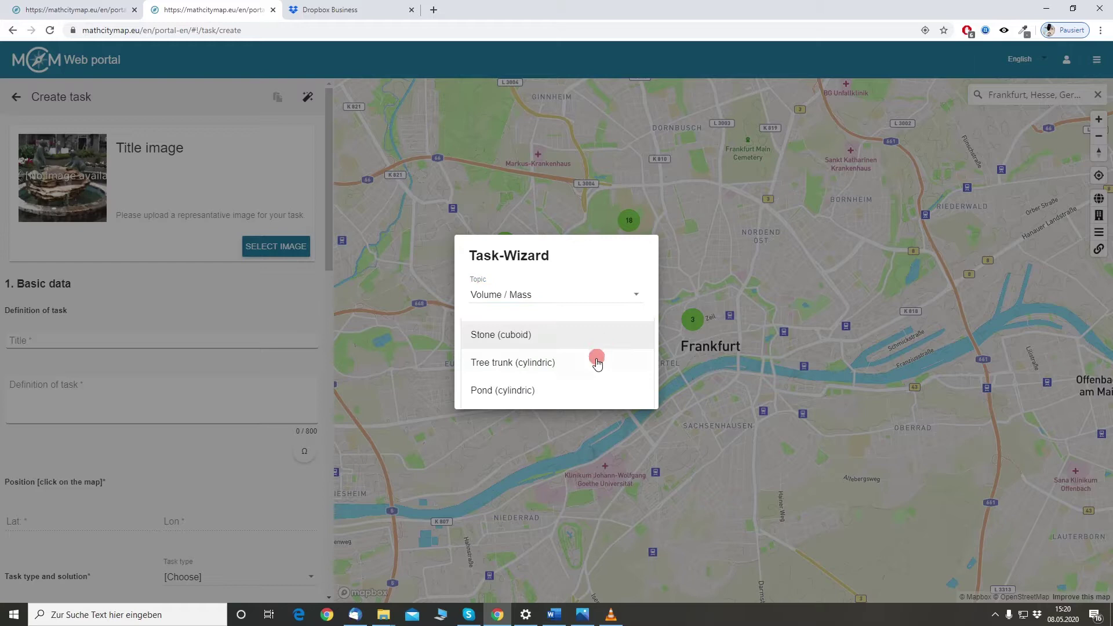
click(573, 397)
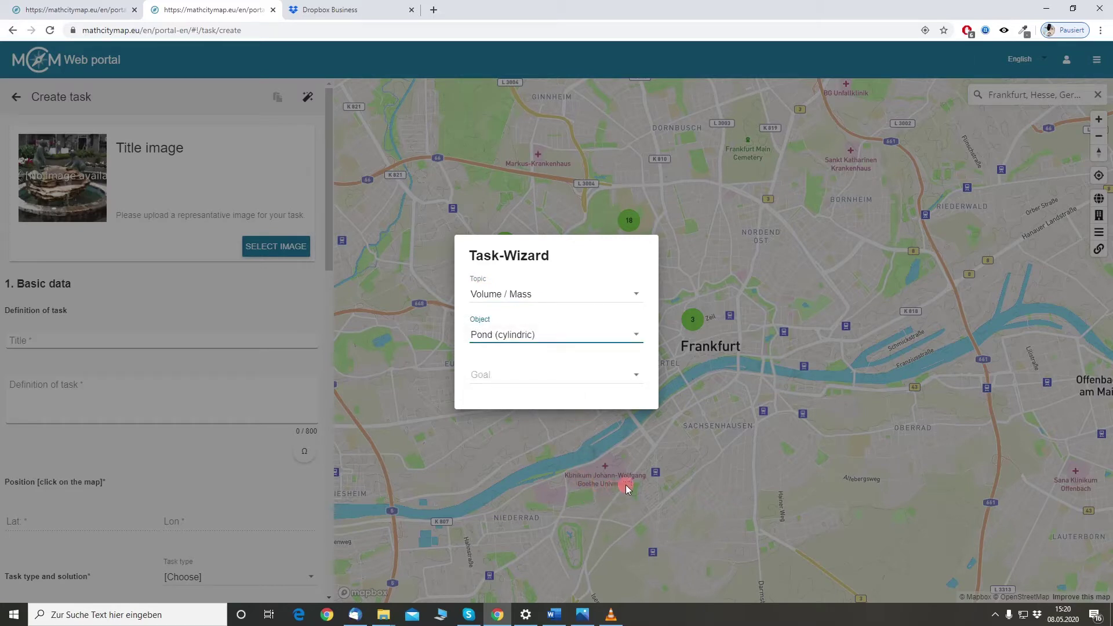
click(556, 374)
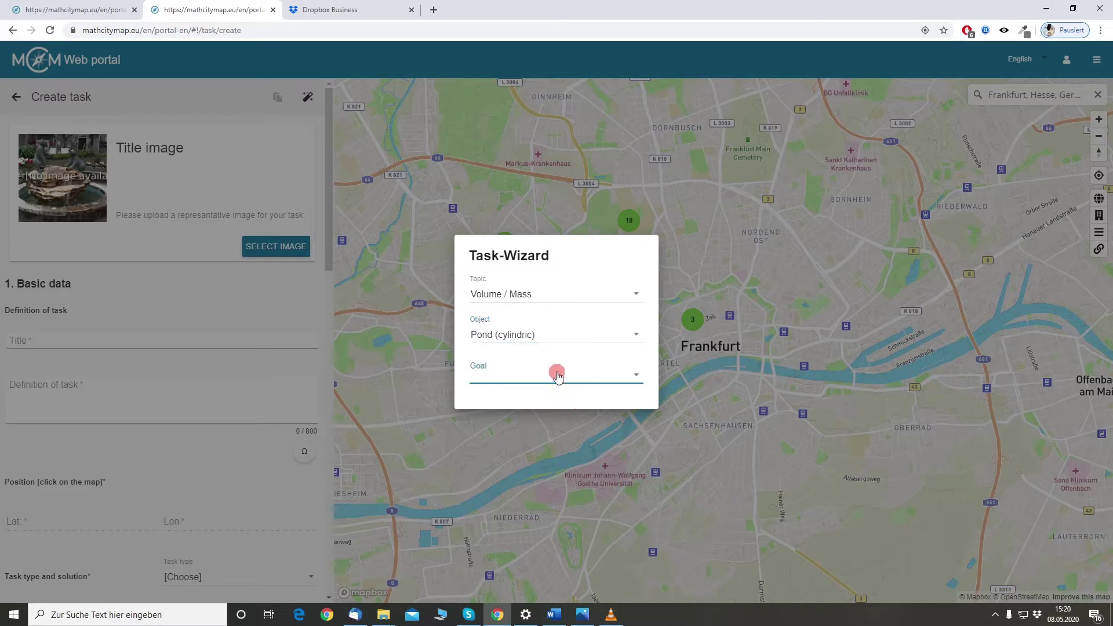
click(613, 378)
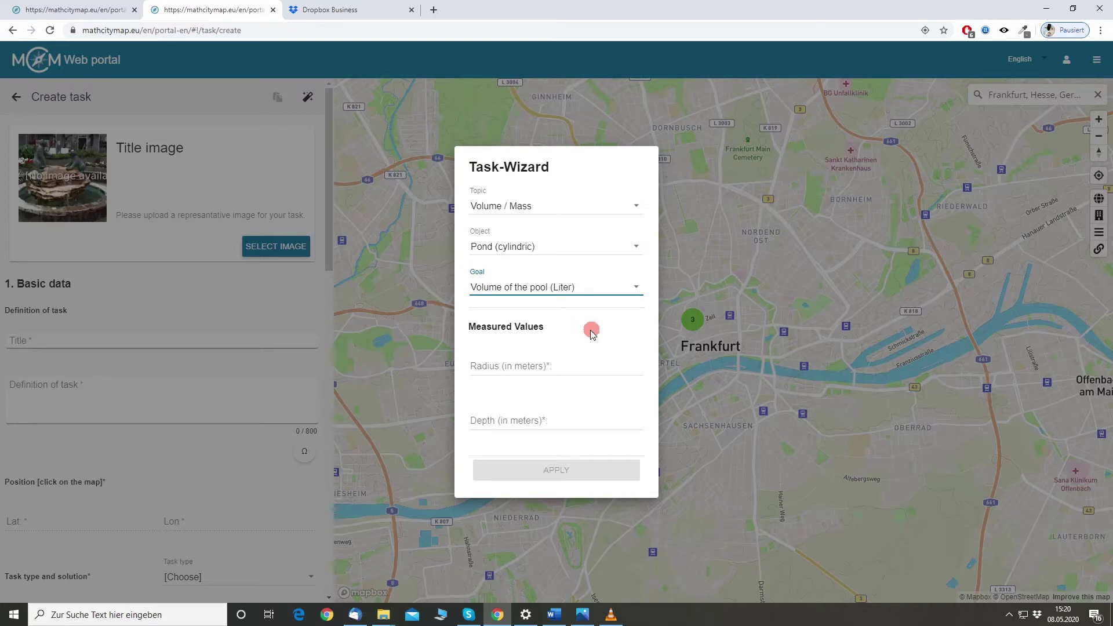
Enter Radius 2.5 and Depth 0.3 as measured values and apply the wizard.
click(536, 366)
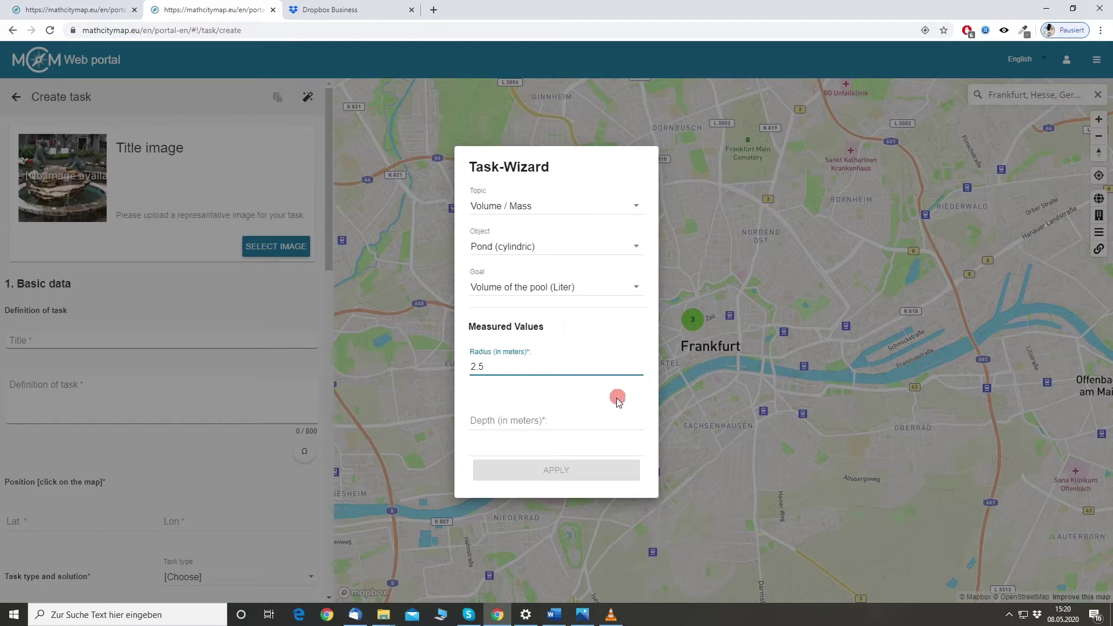
click(576, 422)
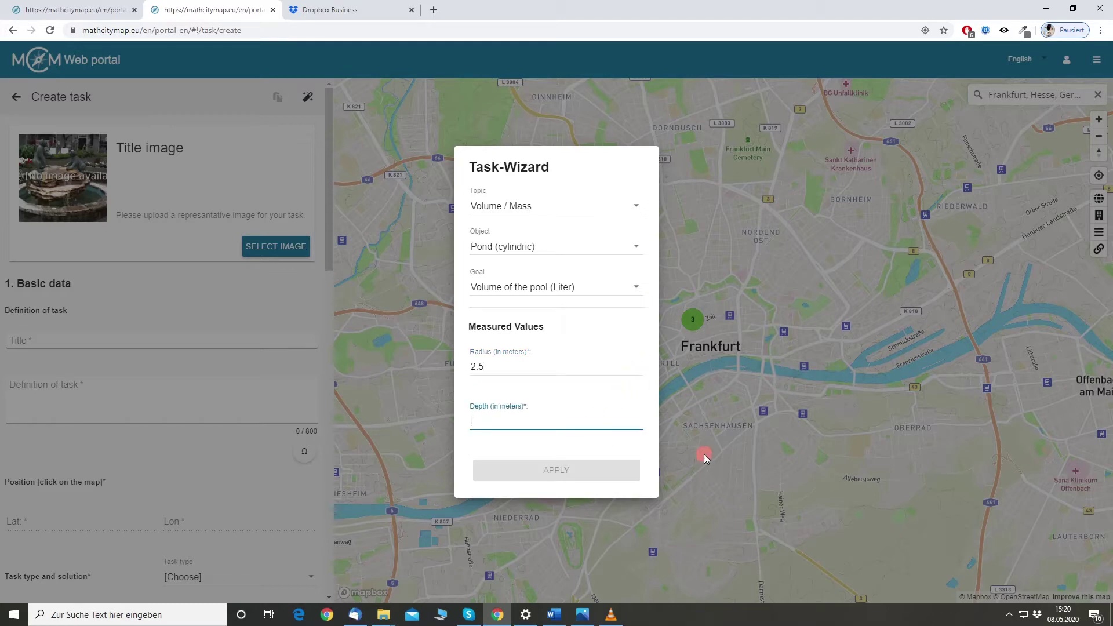
text(0.3)
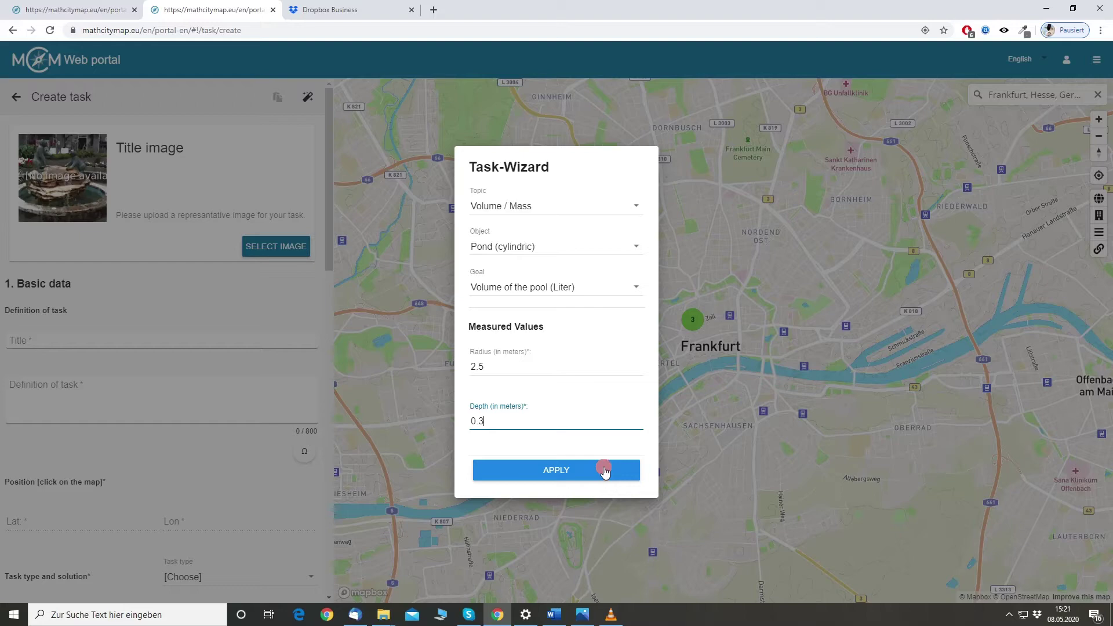
click(604, 471)
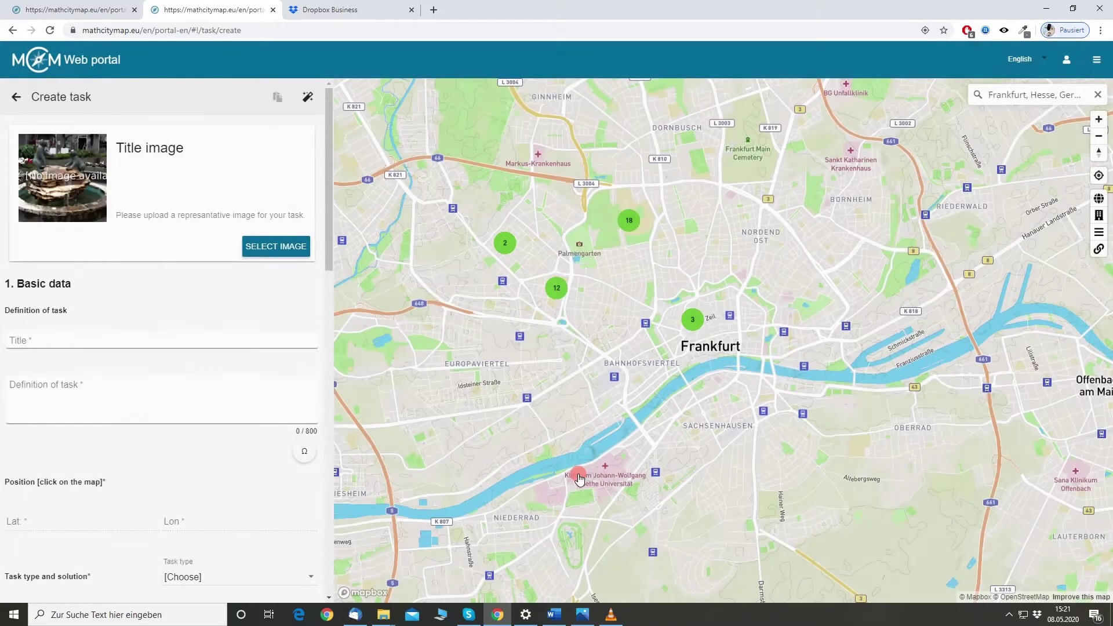
Scroll down through the generated sample solution and stepped hints, then back to the top.
click(290, 328)
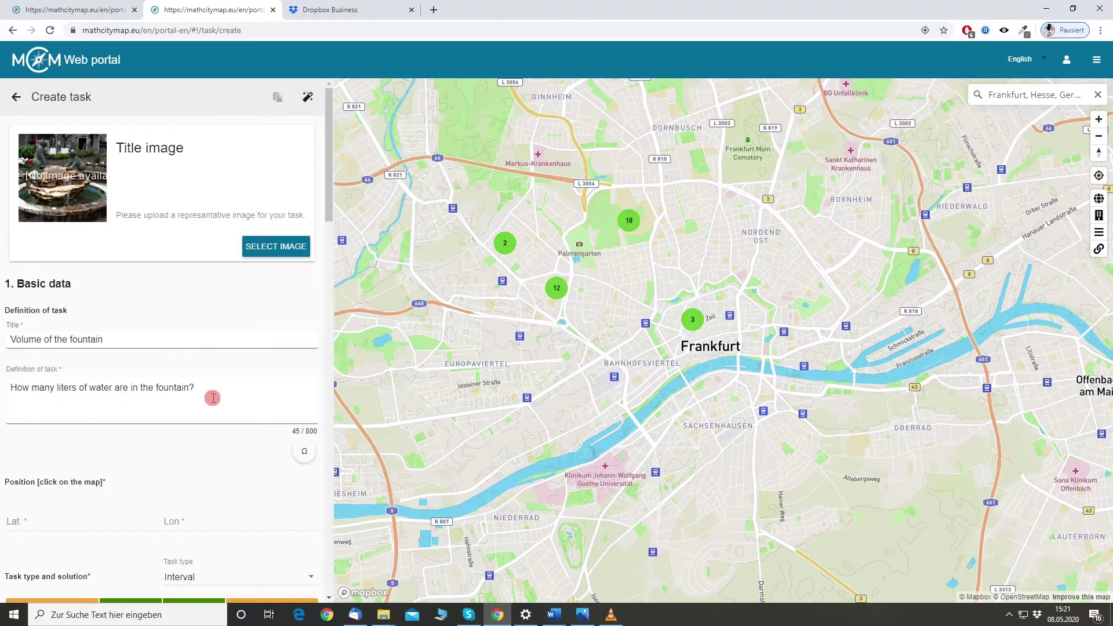
scroll(213, 398, down, 4)
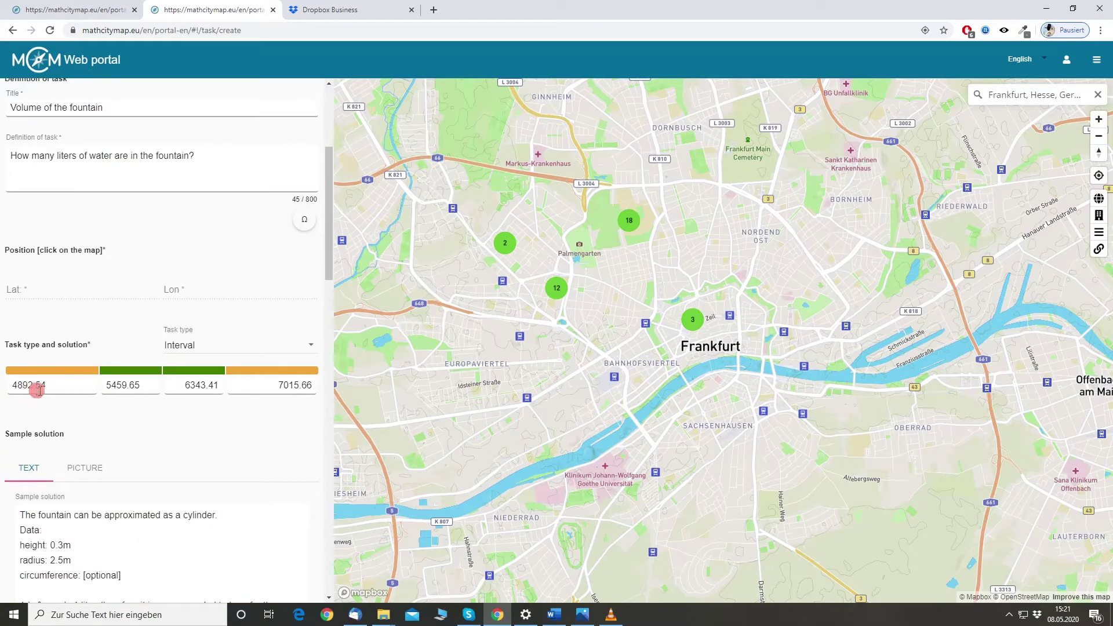
scroll(269, 406, down, 4)
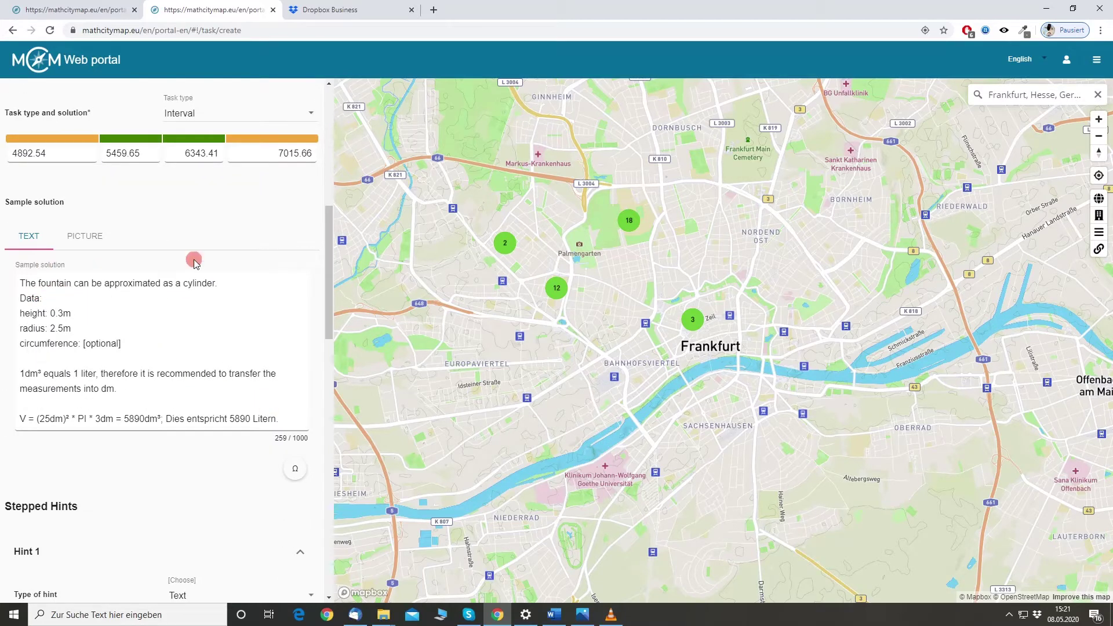
scroll(194, 258, up, 6)
scroll(194, 258, down, 10)
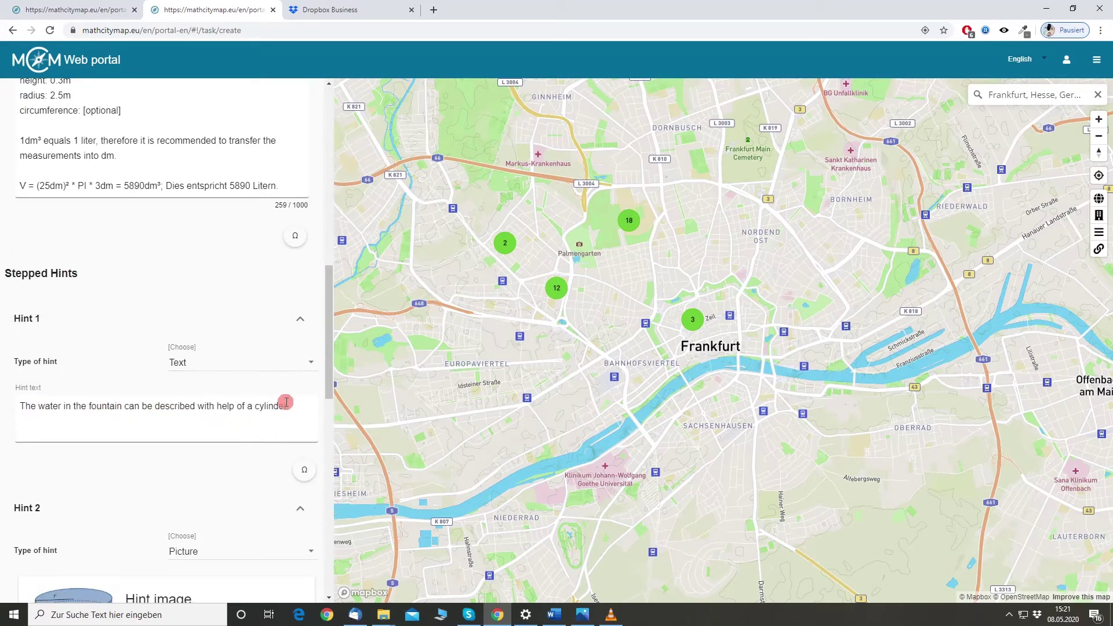
scroll(262, 422, down, 6)
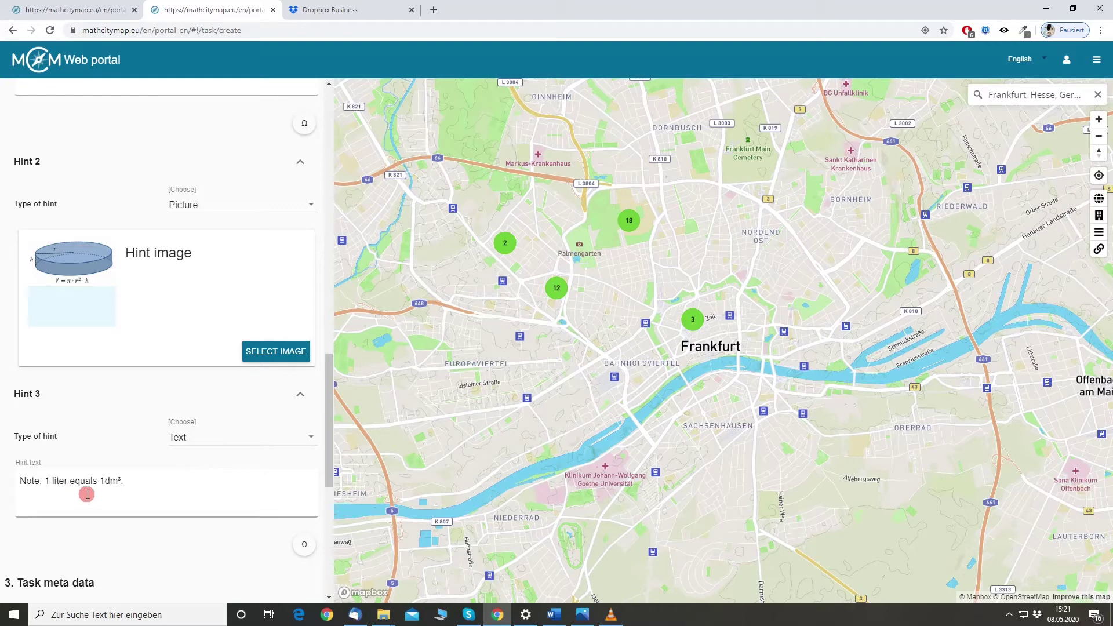
scroll(166, 486, down, 3)
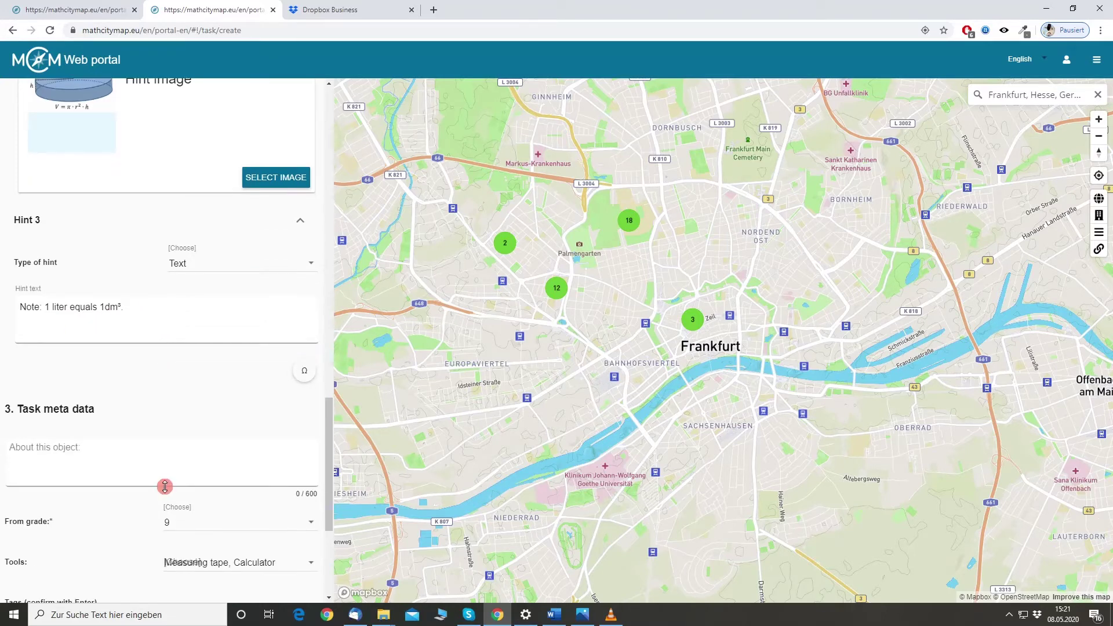
scroll(165, 342, down, 4)
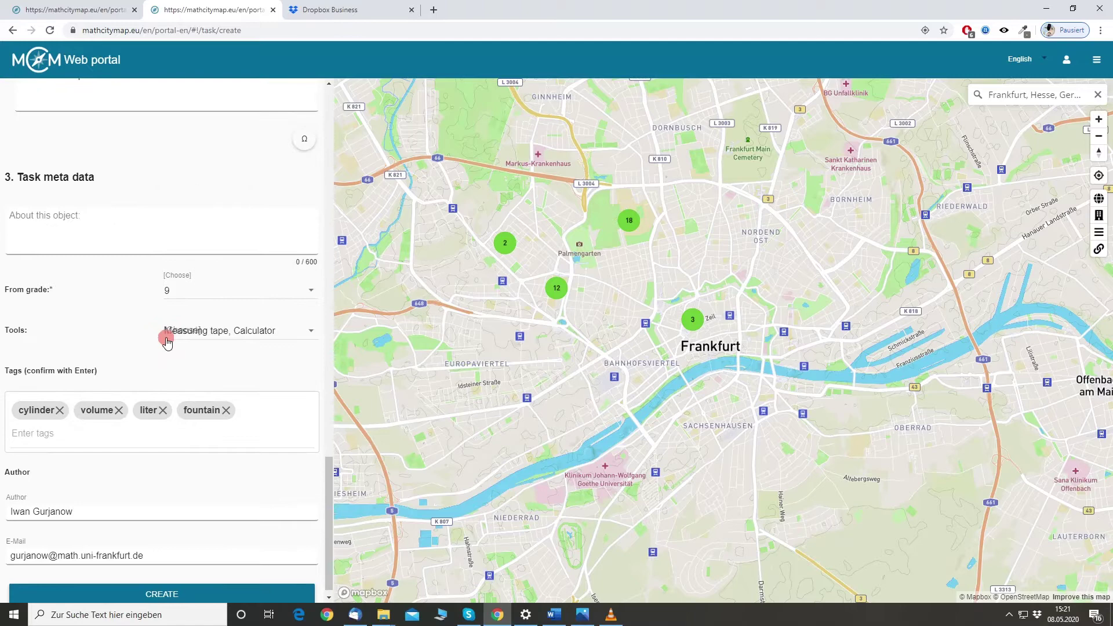
scroll(198, 406, up, 10)
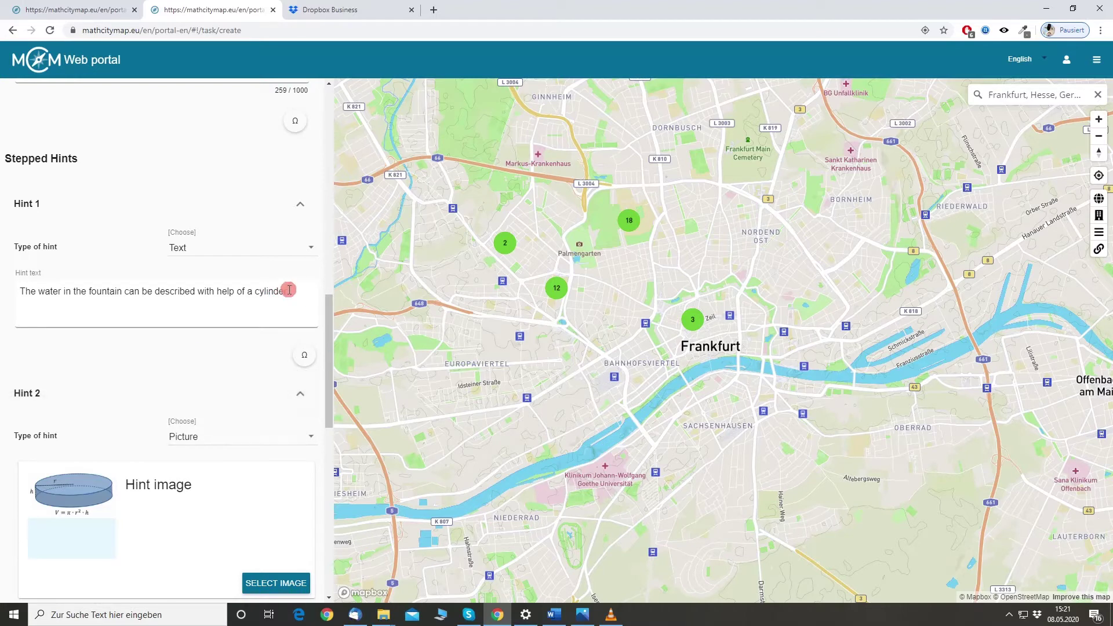
scroll(261, 296, up, 5)
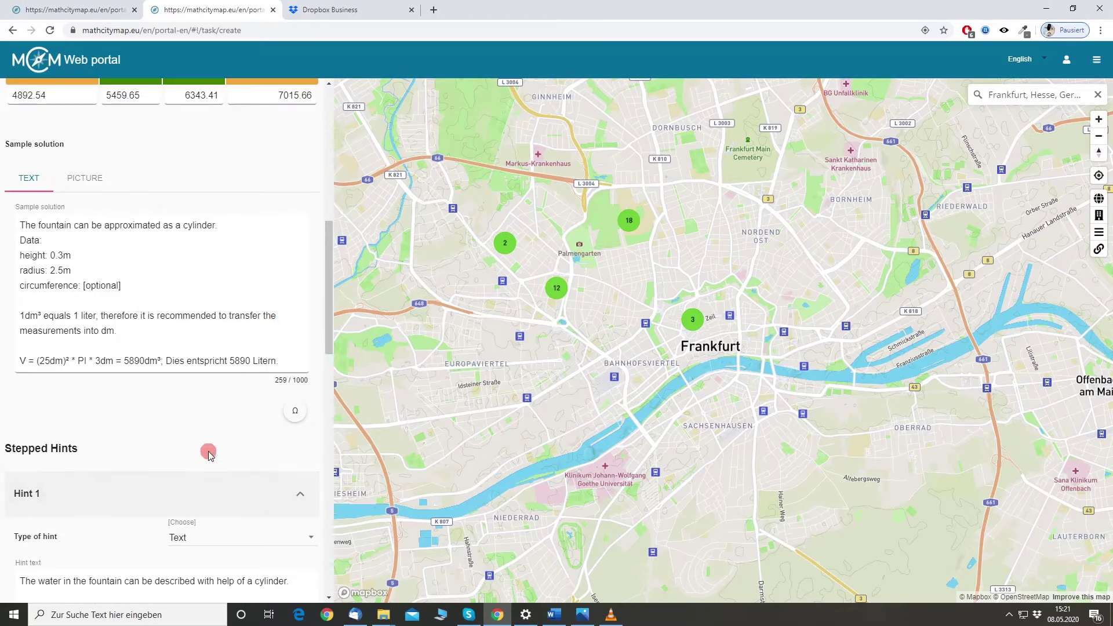
scroll(204, 451, up, 9)
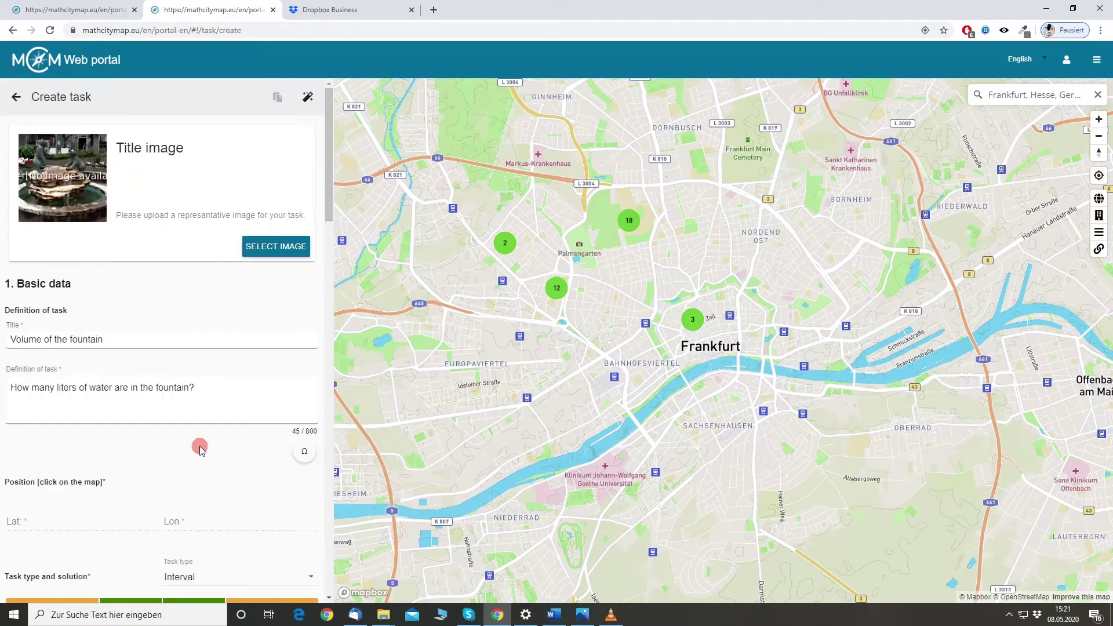
Upload IMG_1123.JPG as the title image, cropped so the fountain is centred.
click(287, 247)
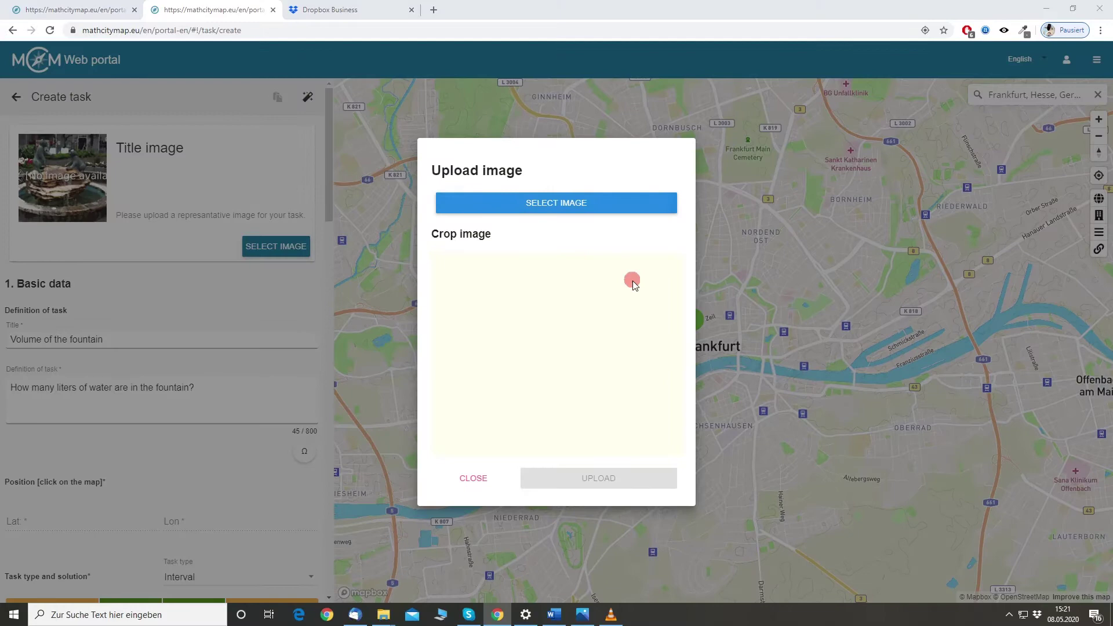
click(633, 282)
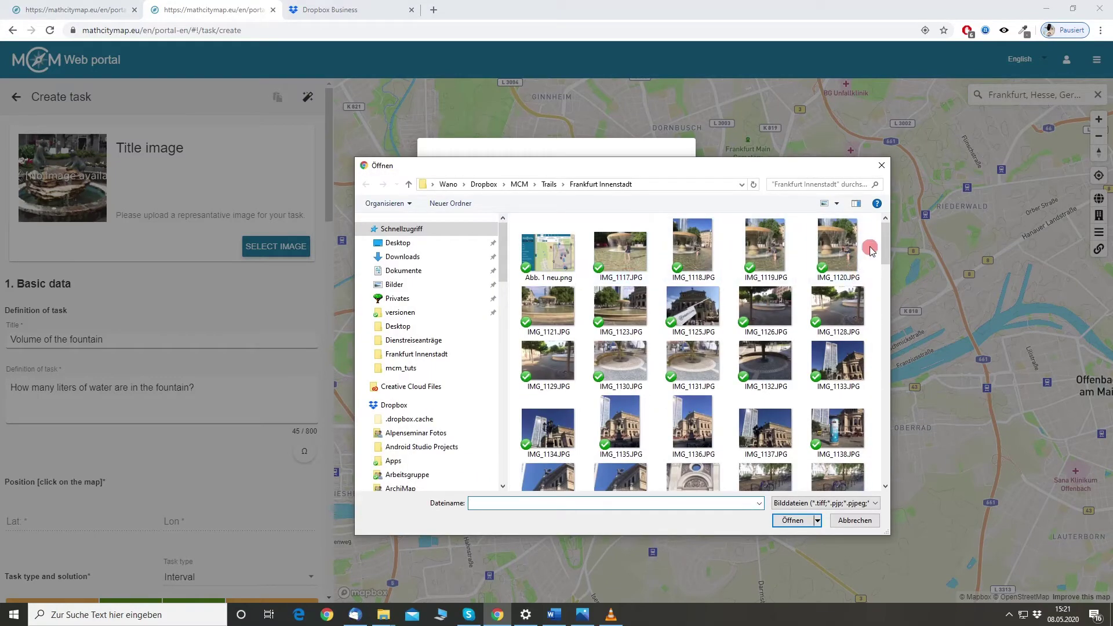
scroll(891, 243, down, 1)
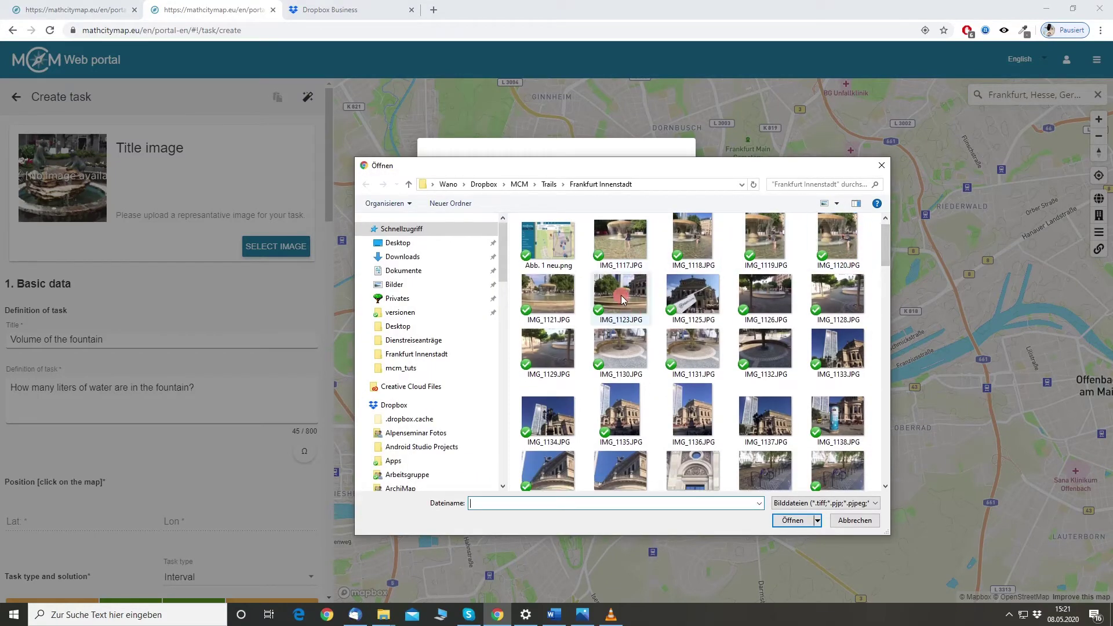
double_click(637, 308)
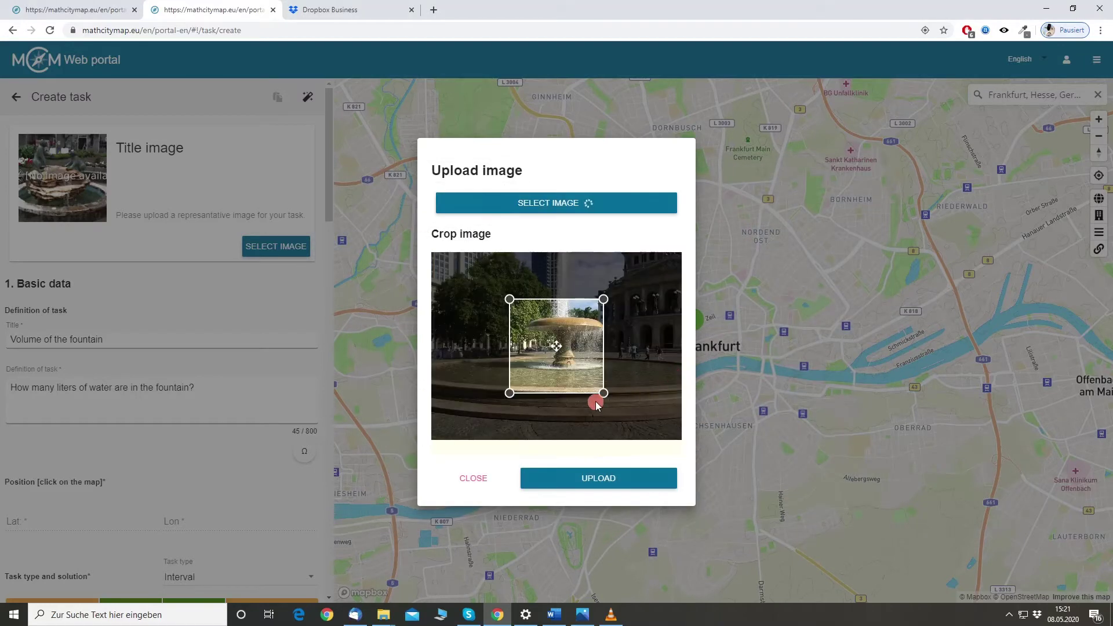
drag(540, 363, 517, 364)
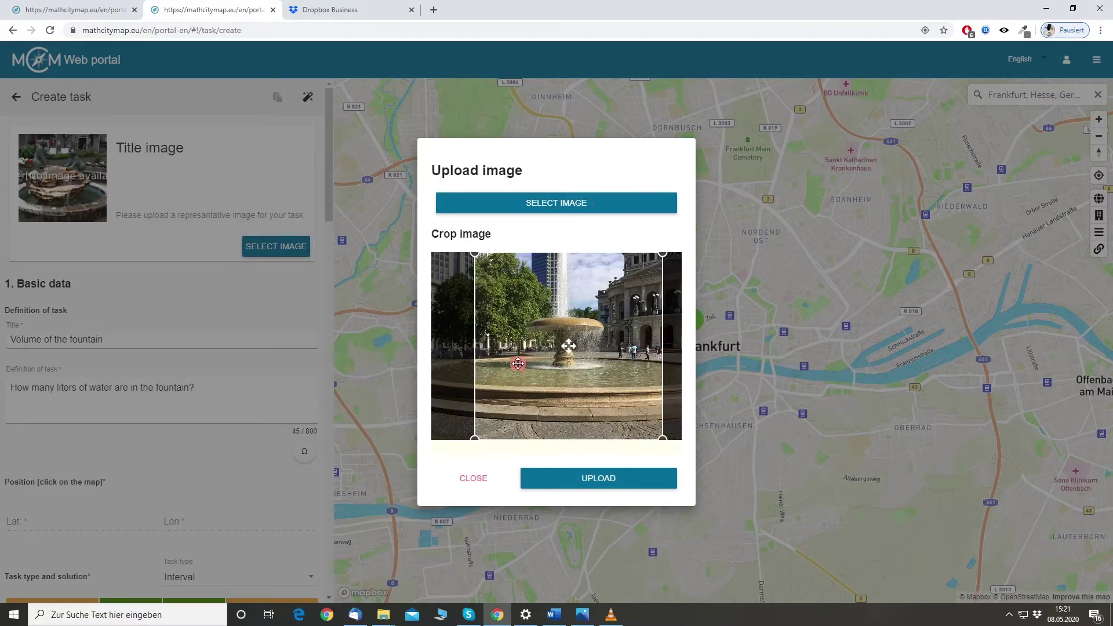
click(614, 482)
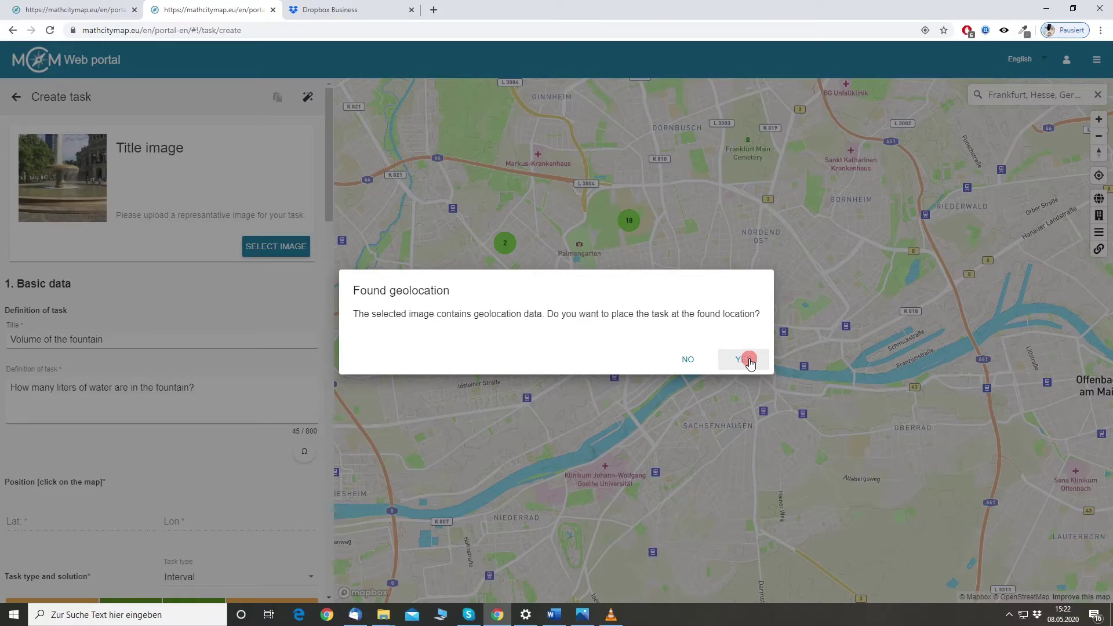
Accept the photo's geolocation, placing the task near Alte Oper at Lat 50.1152167, Lon 8.6715833.
click(748, 359)
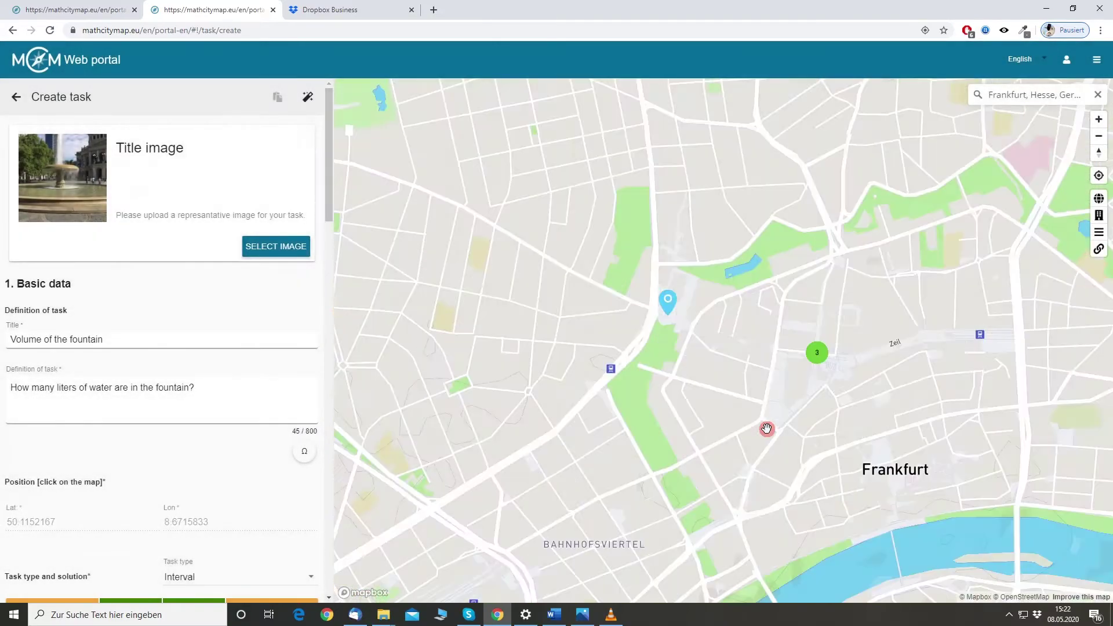
scroll(730, 336, up, 4)
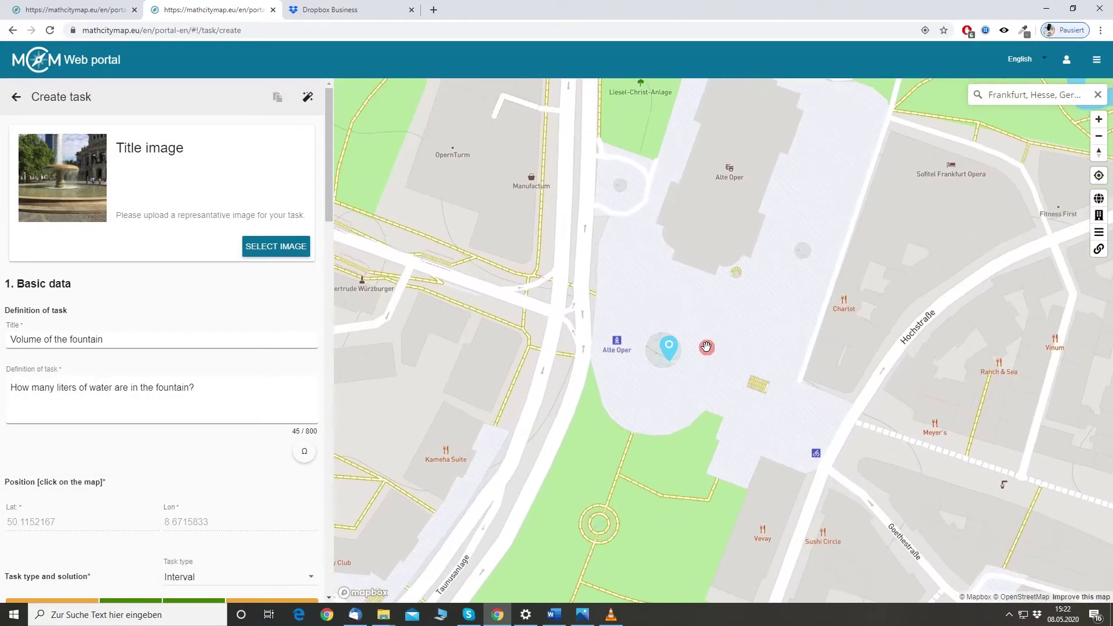
scroll(681, 347, up, 3)
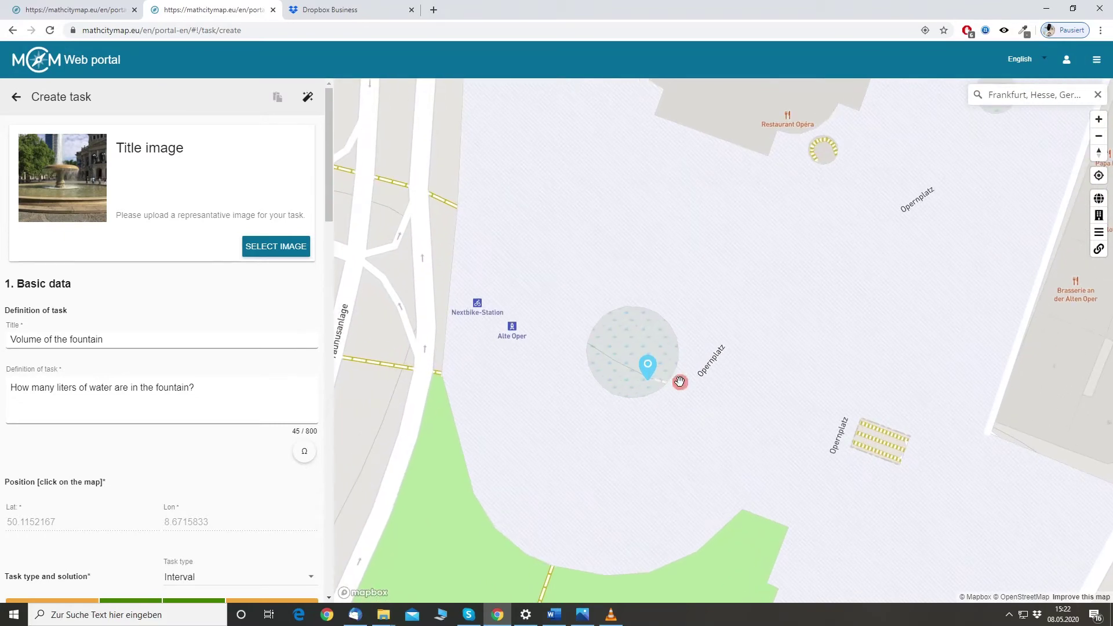
scroll(629, 359, down, 3)
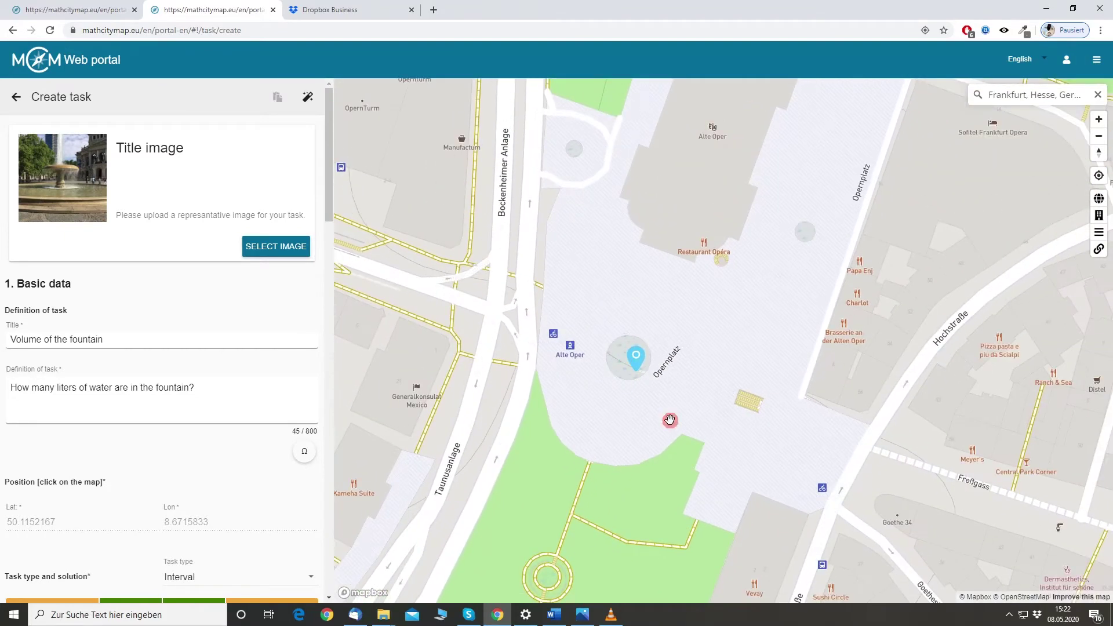
scroll(640, 374, down, 5)
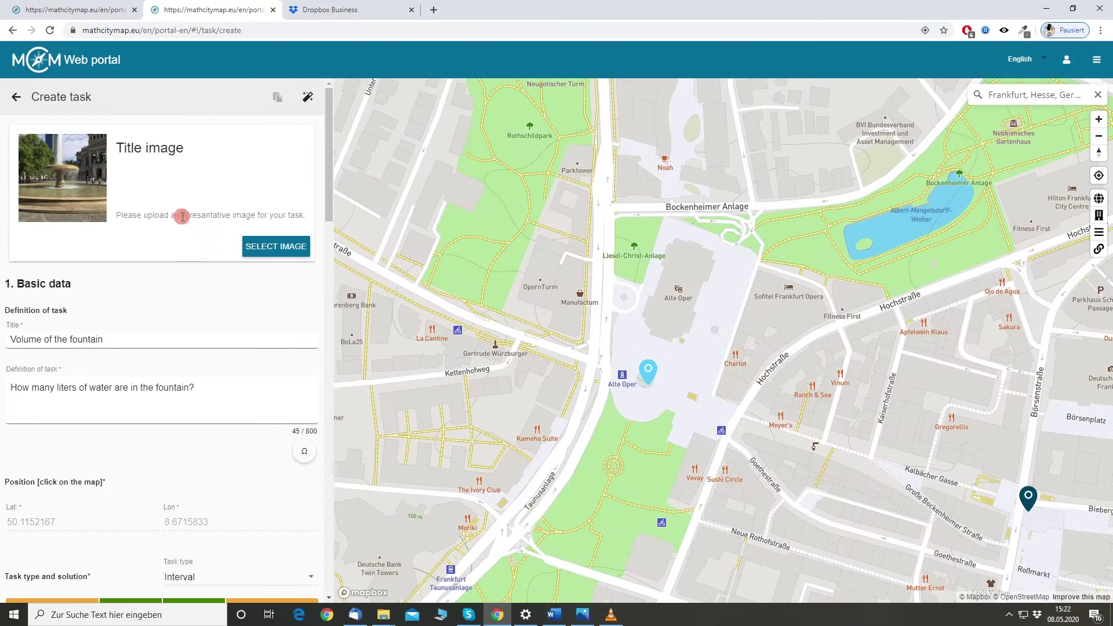
Create the 'Volume of the fountain' task from the Task meta data section.
scroll(185, 211, down, 20)
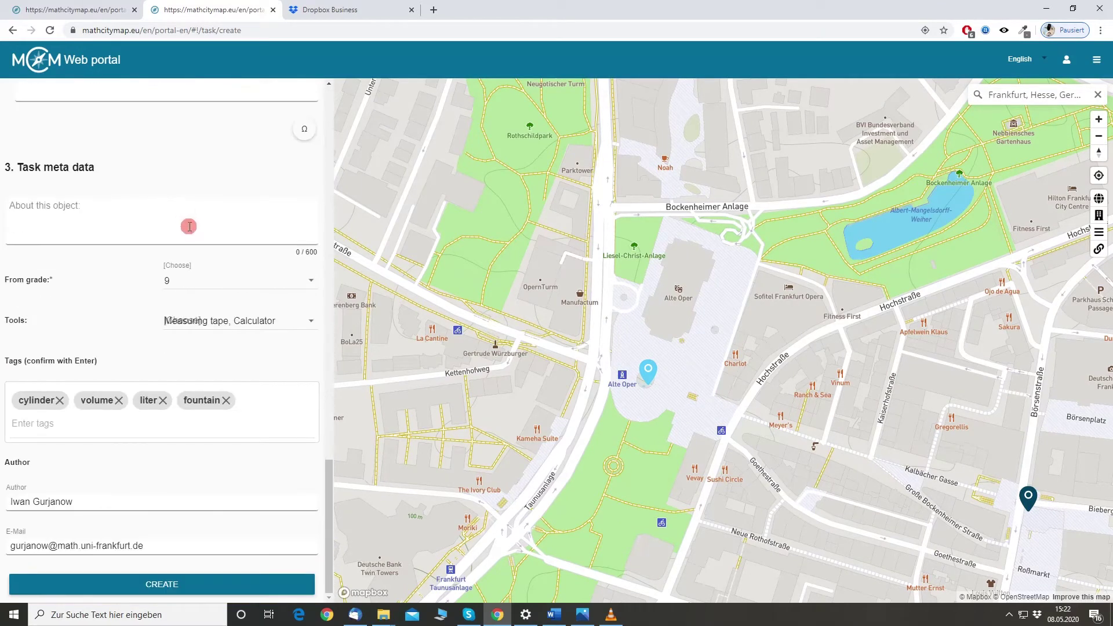
click(227, 586)
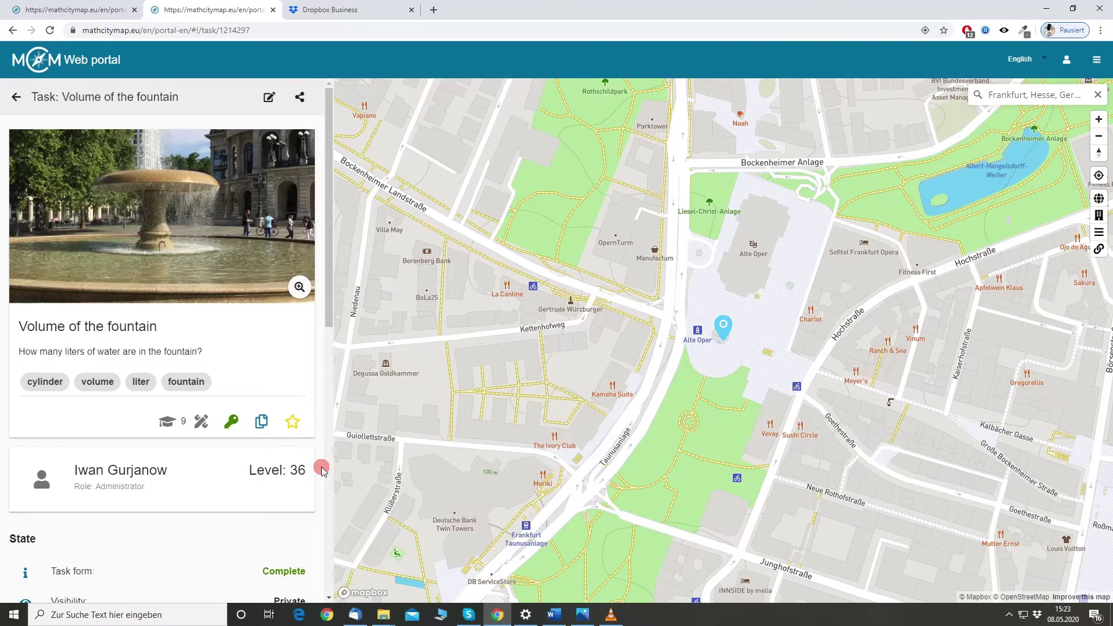
Back in My Tasks, open the 'Stahlkappenschuhe von Albertus' task.
click(17, 98)
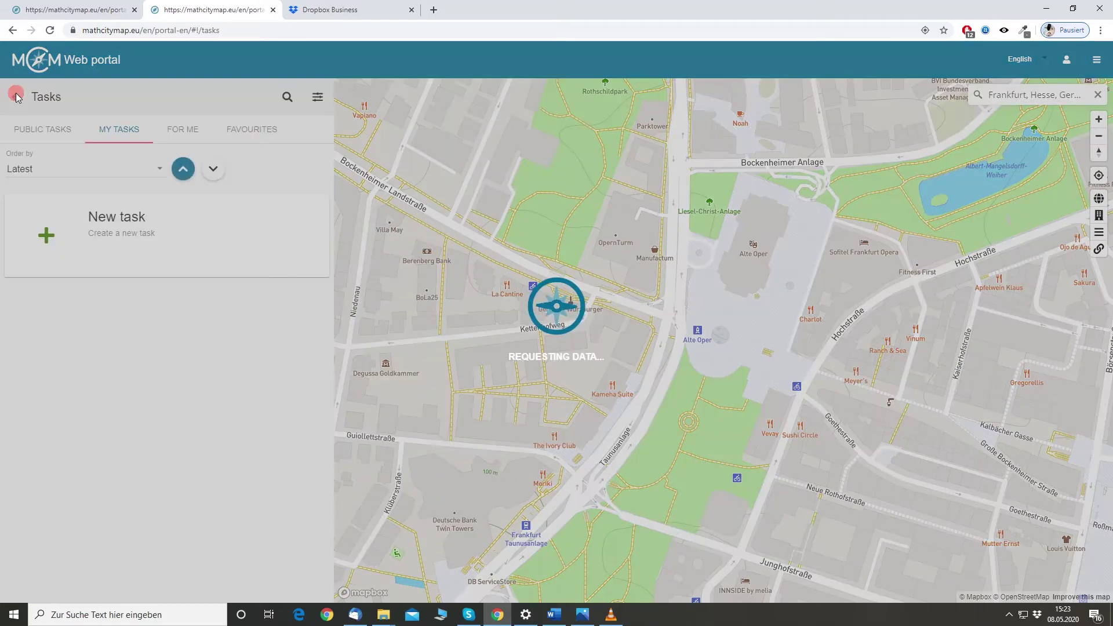
click(282, 451)
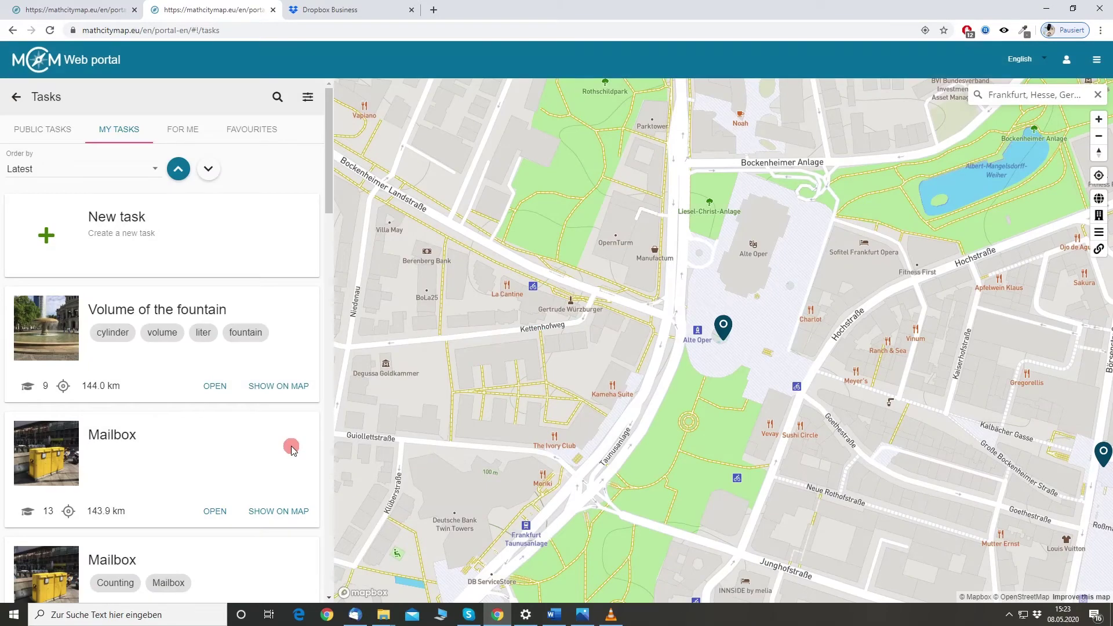
scroll(226, 453, down, 9)
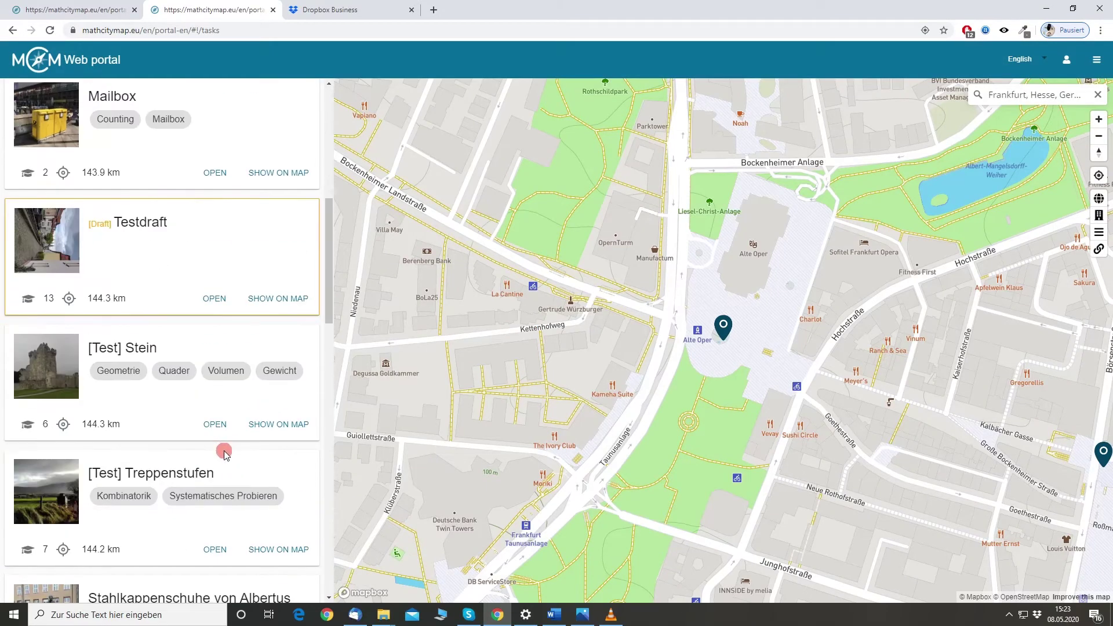
scroll(225, 454, down, 4)
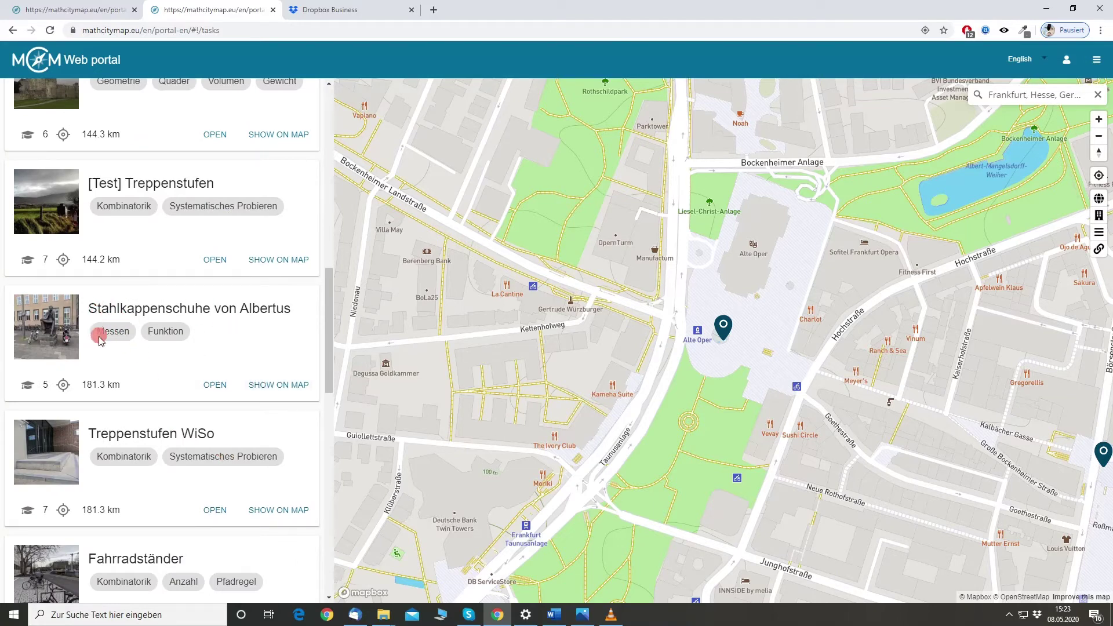
click(207, 378)
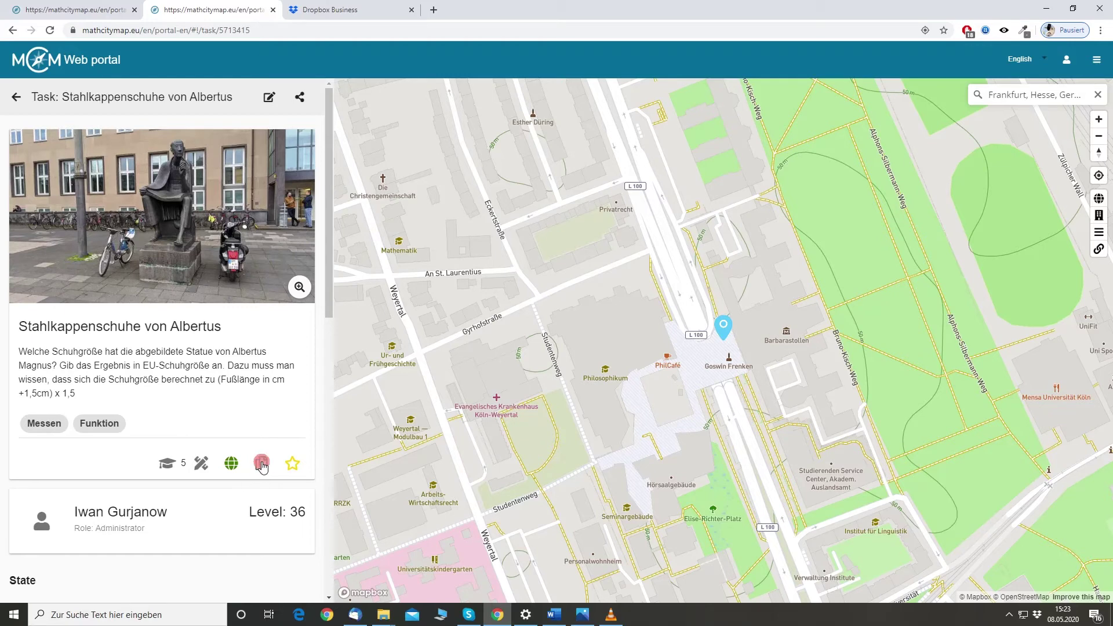
Copy 'Stahlkappenschuhe von Albertus' into a new Create task form and scroll through its contents.
click(262, 463)
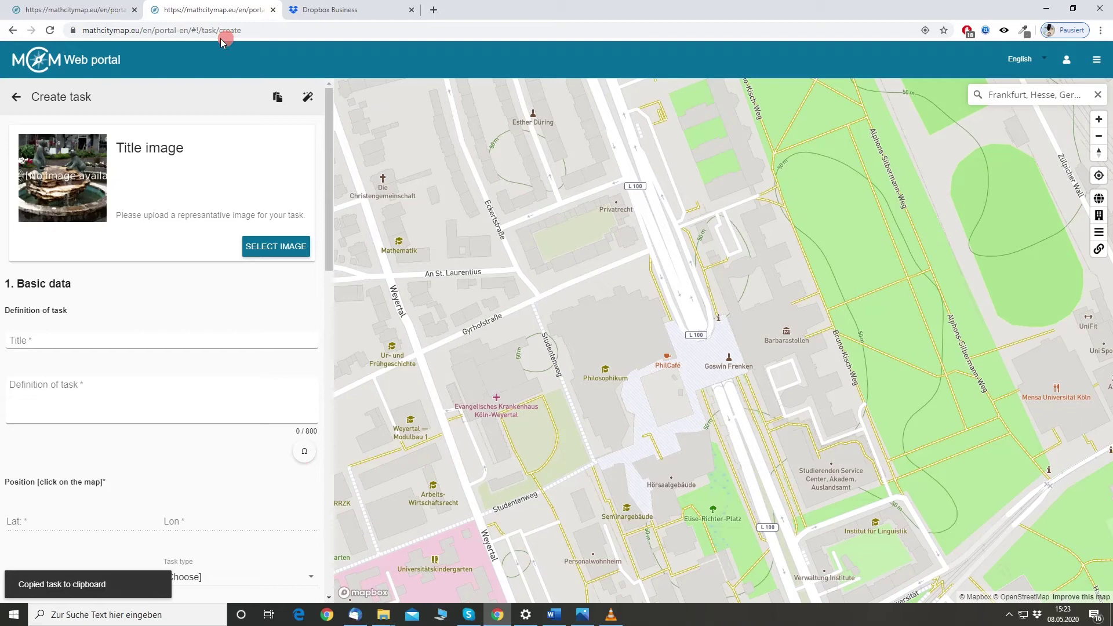
click(277, 105)
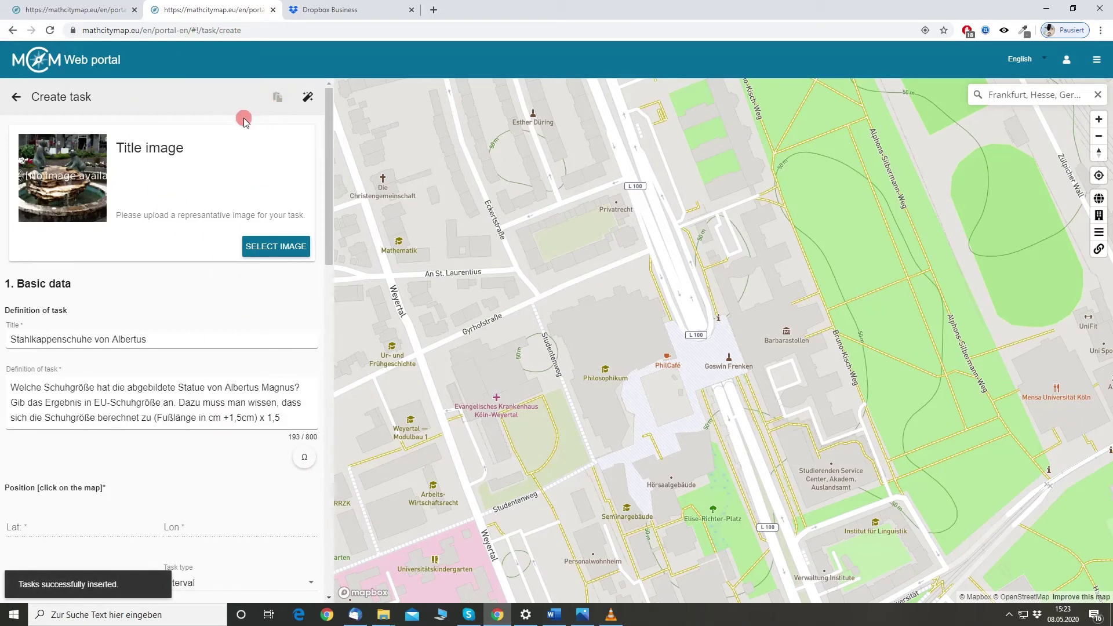
scroll(197, 302, down, 5)
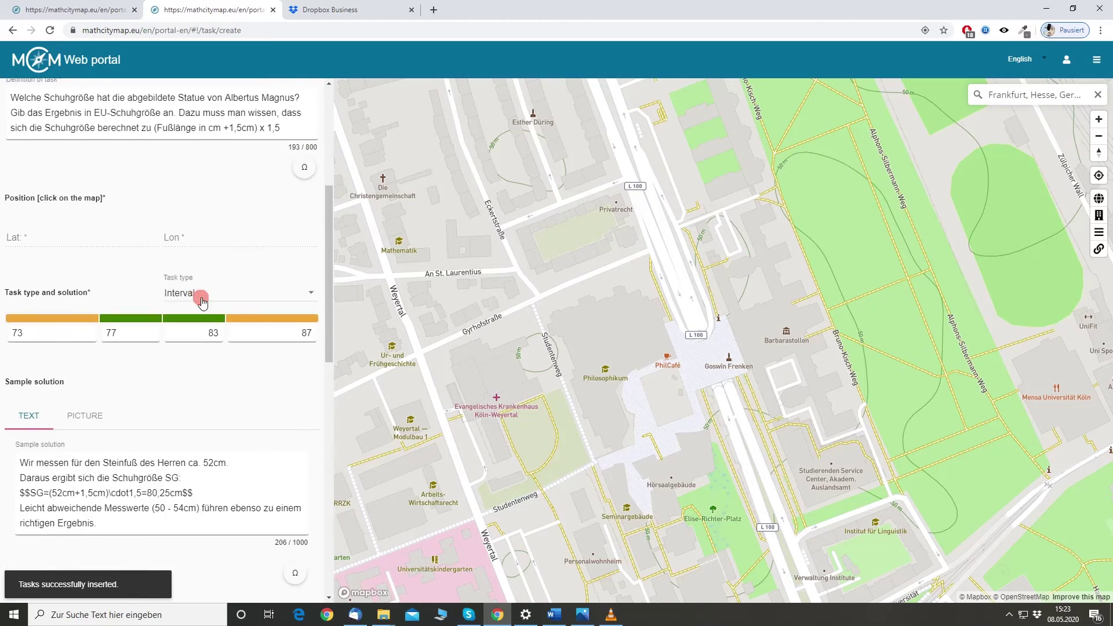
scroll(199, 296, up, 1)
scroll(200, 296, down, 2)
scroll(203, 297, down, 1)
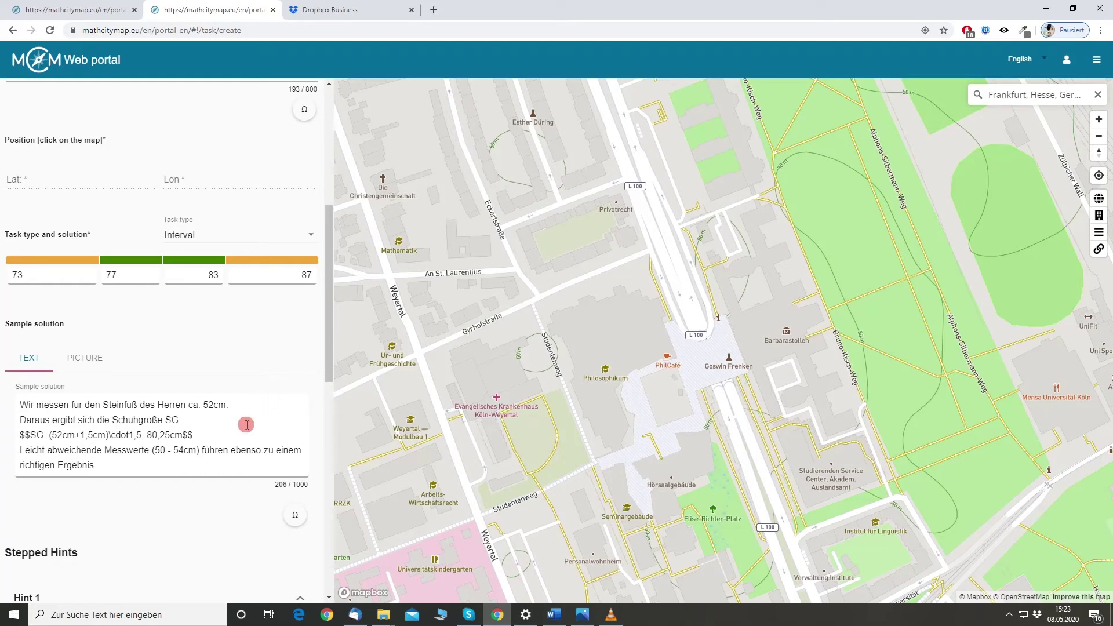
scroll(251, 425, down, 3)
scroll(251, 424, down, 8)
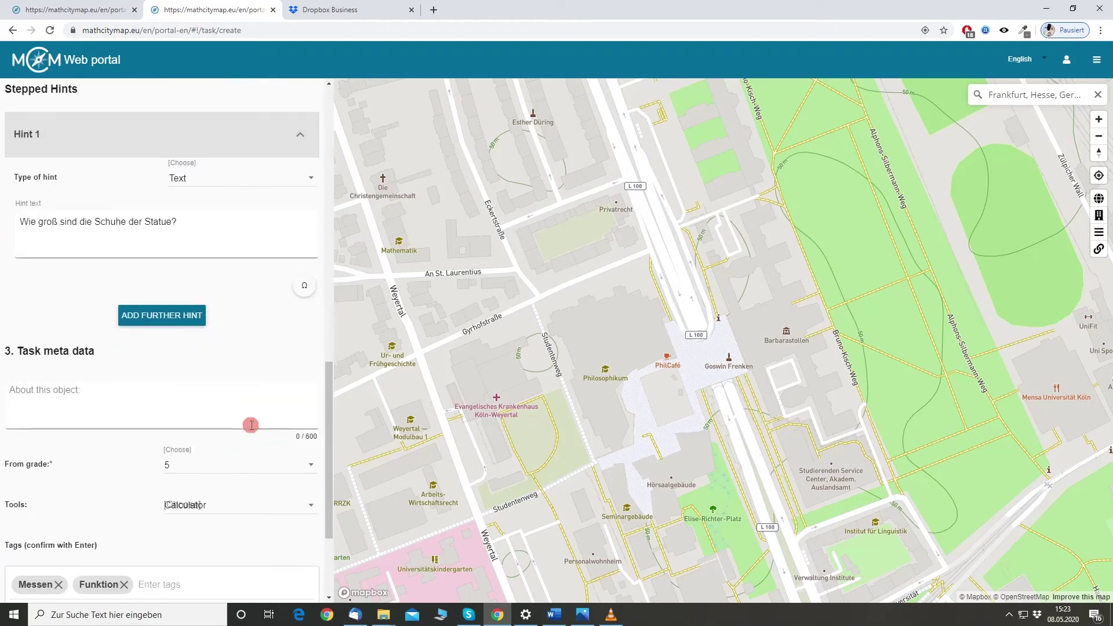
scroll(238, 336, up, 15)
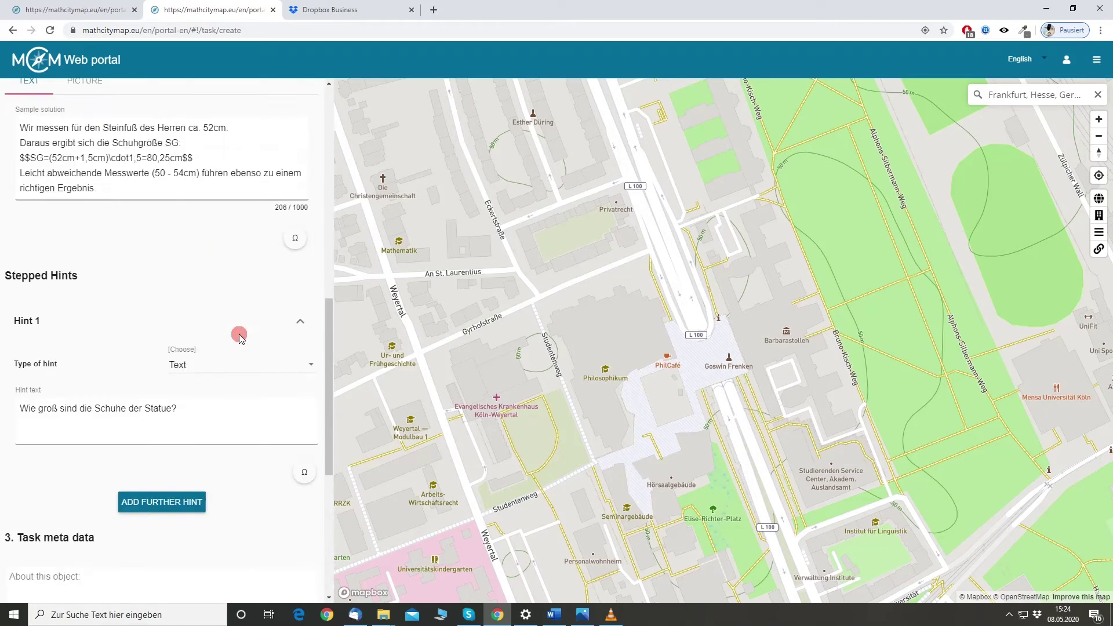
scroll(622, 255, down, 3)
scroll(622, 254, down, 5)
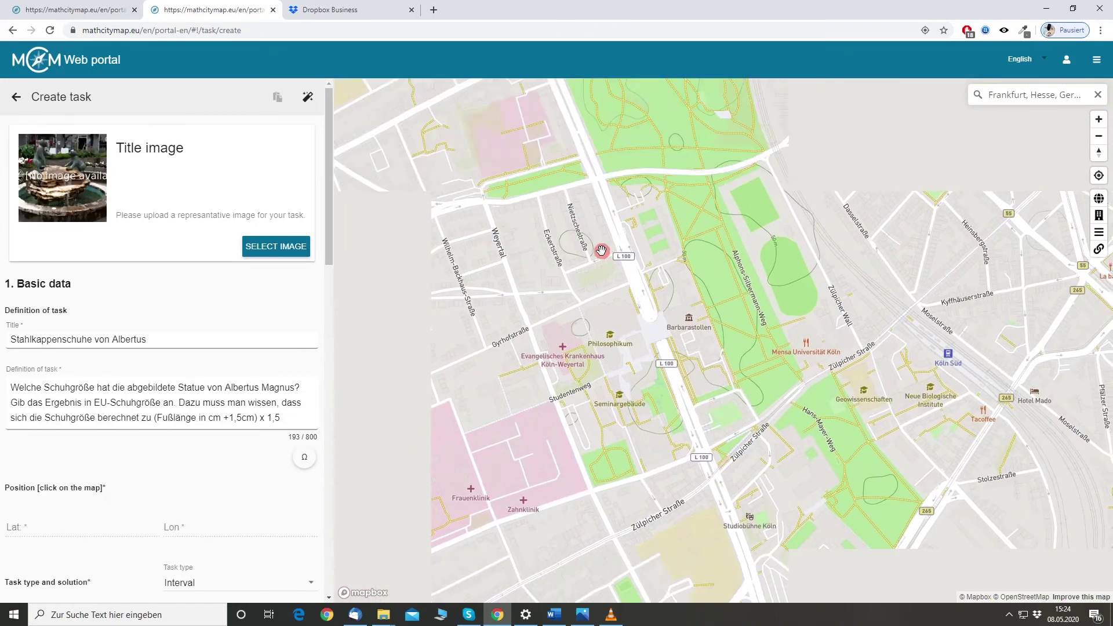
Replace the map search text and jump to Frankfurt, Hesse, Germany.
click(1060, 95)
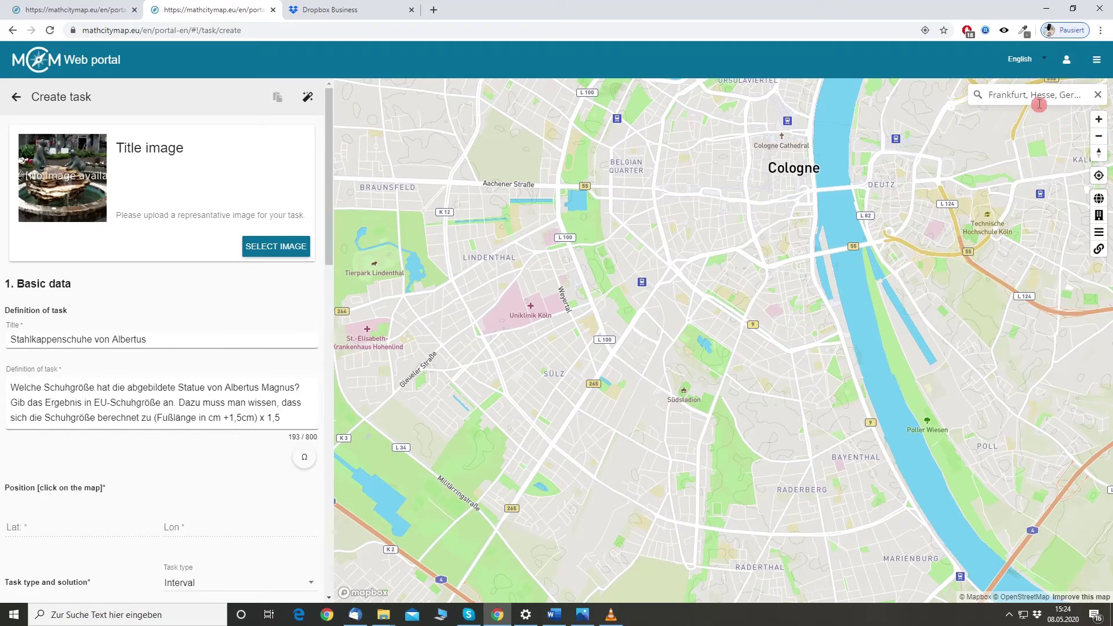
click(1037, 95)
triple_click(1047, 93)
key(BackSpace)
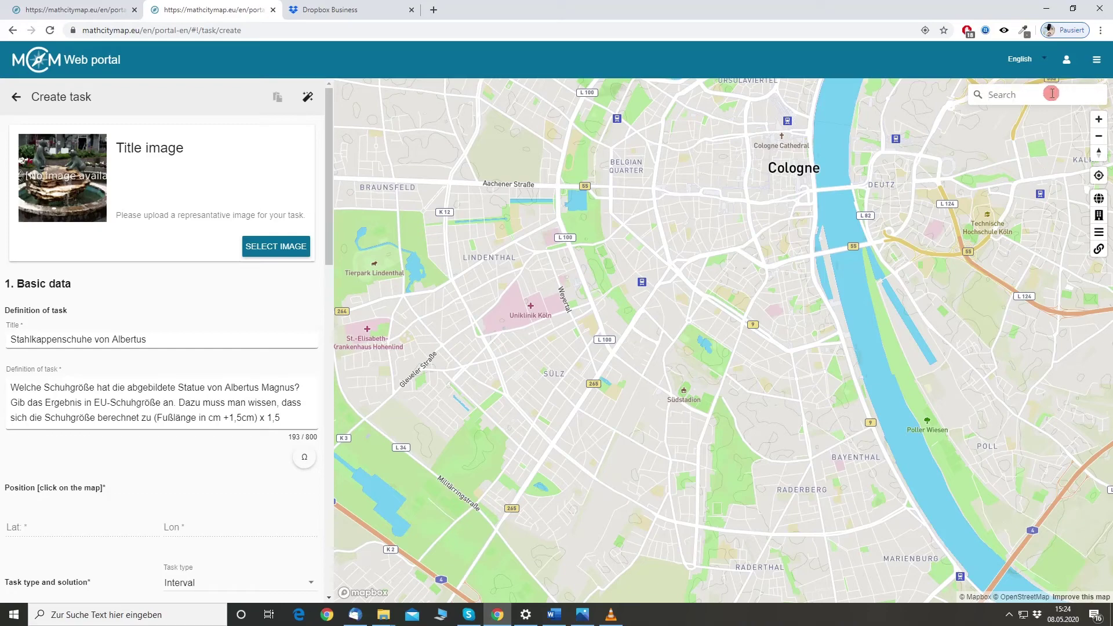
text(Fra)
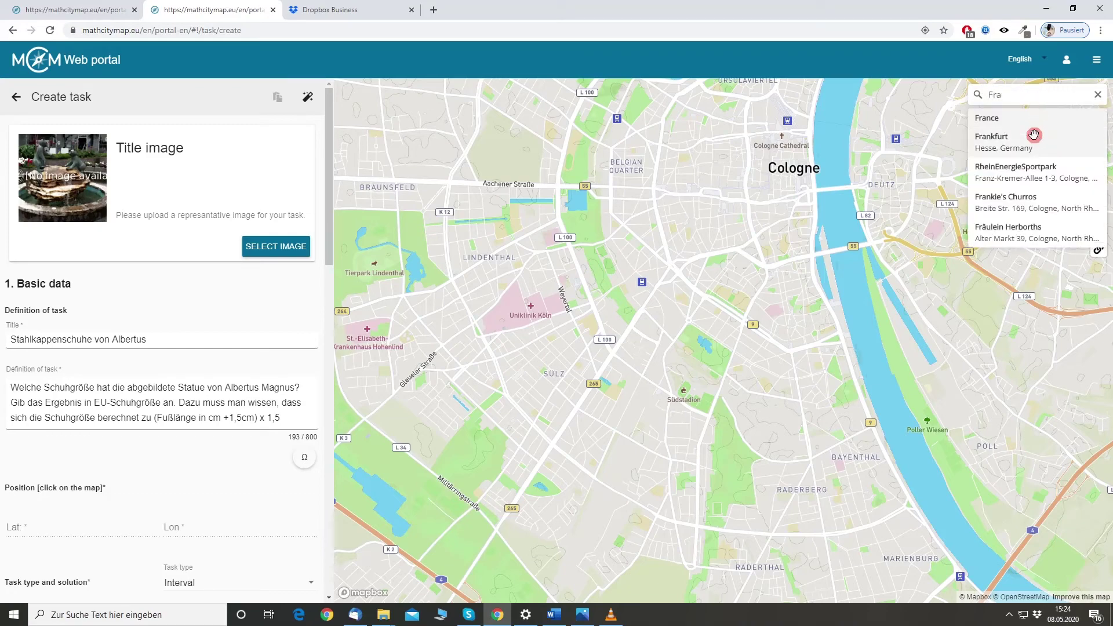
click(1034, 135)
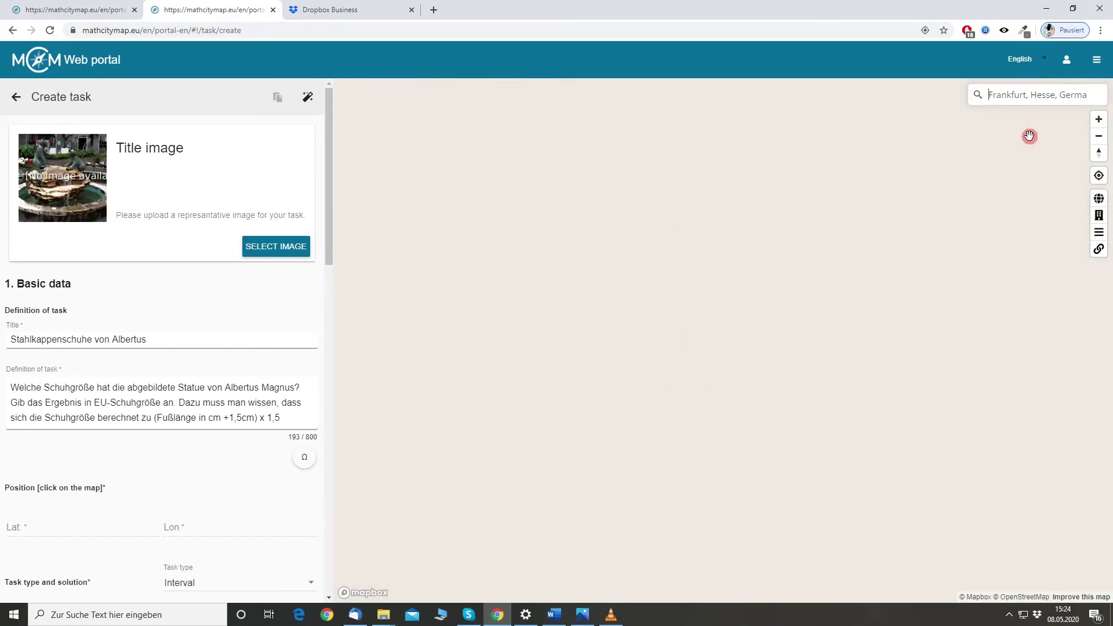
Set the task position near St. Paul's Church (Lat 50.1115566, Lon 8.6814749).
scroll(780, 365, up, 5)
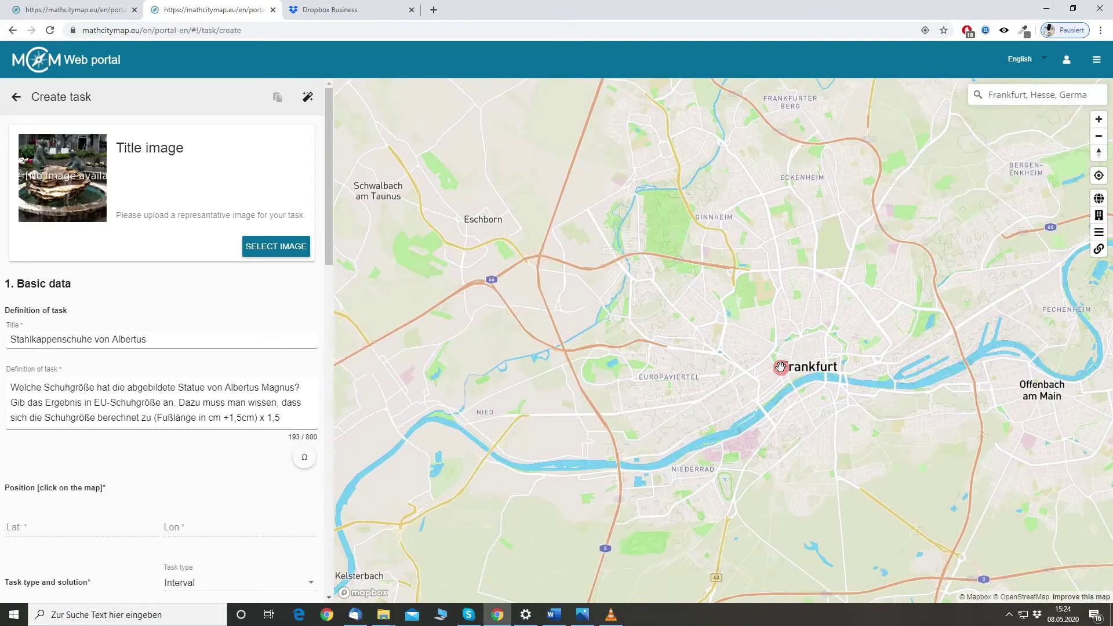
scroll(780, 365, up, 5)
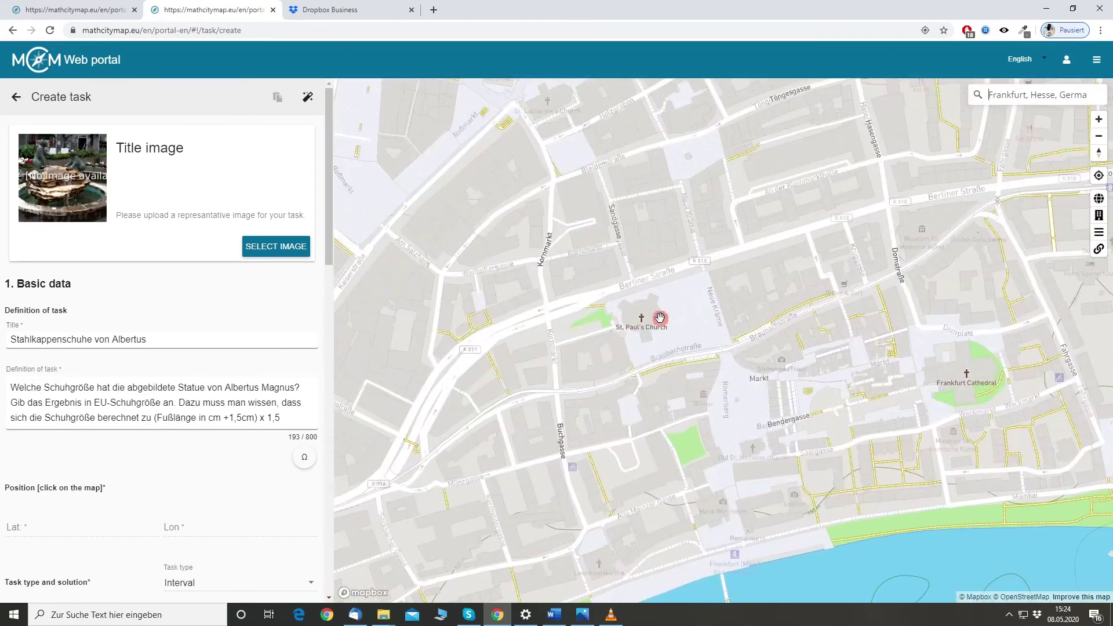
click(693, 275)
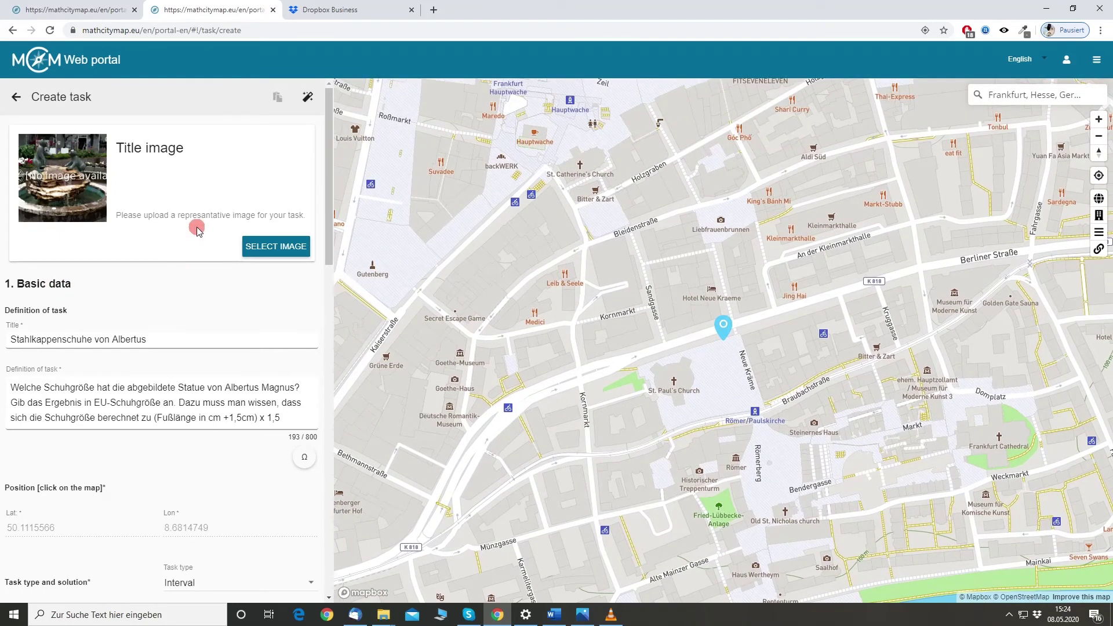
scroll(197, 229, down, 15)
scroll(193, 229, up, 12)
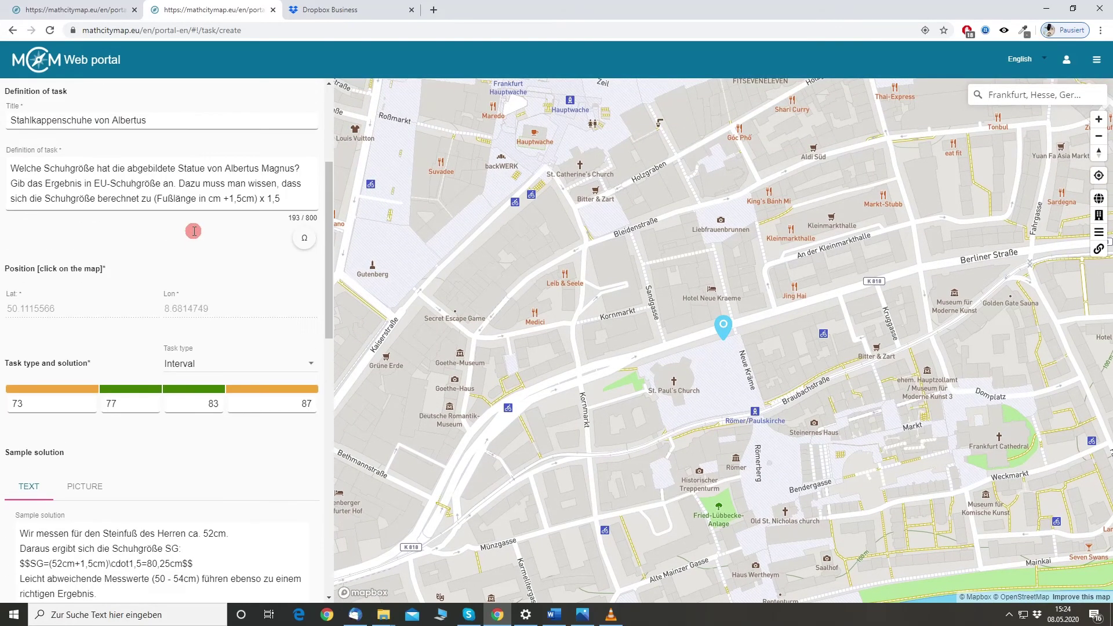
scroll(194, 232, down, 15)
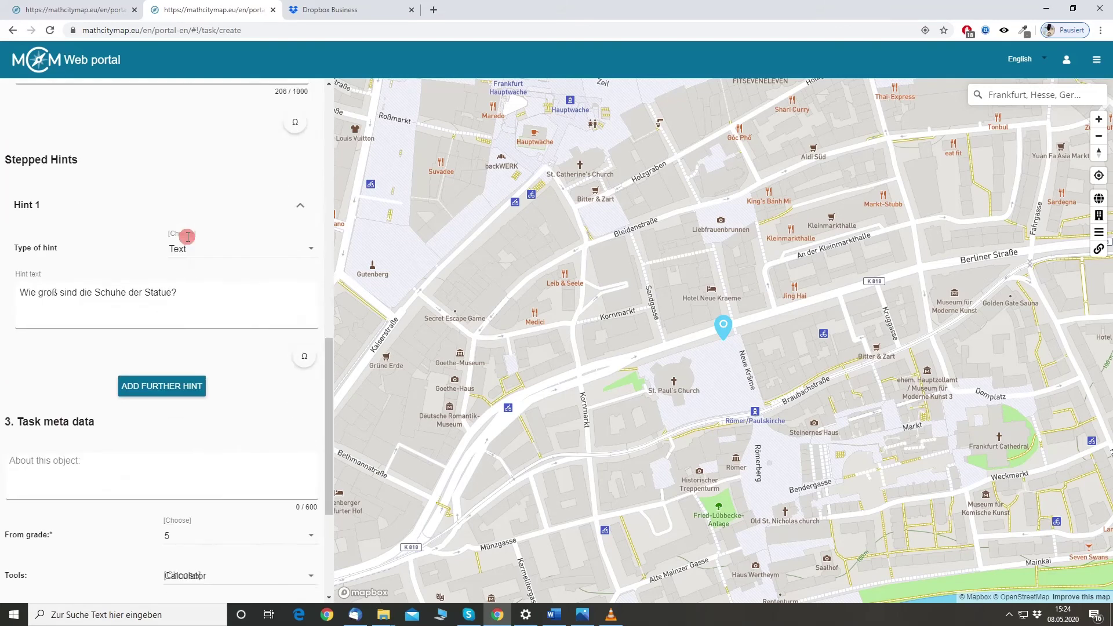
Create the relocated shoe-size copy, view its source task via the 'Copy of' link, and return to My Tasks.
click(165, 582)
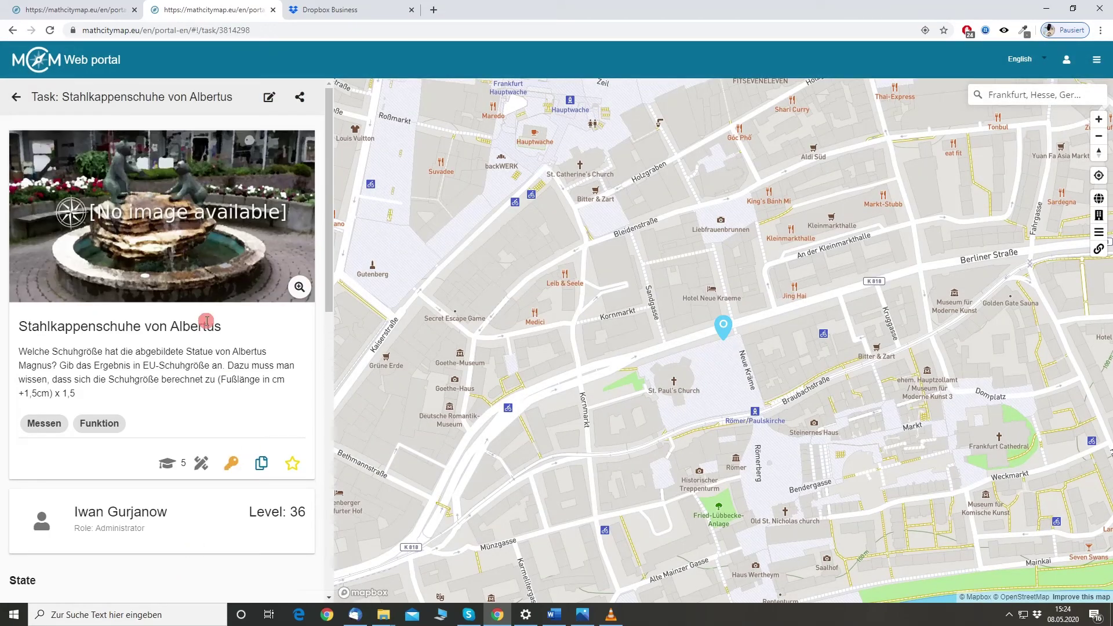
scroll(204, 304, down, 6)
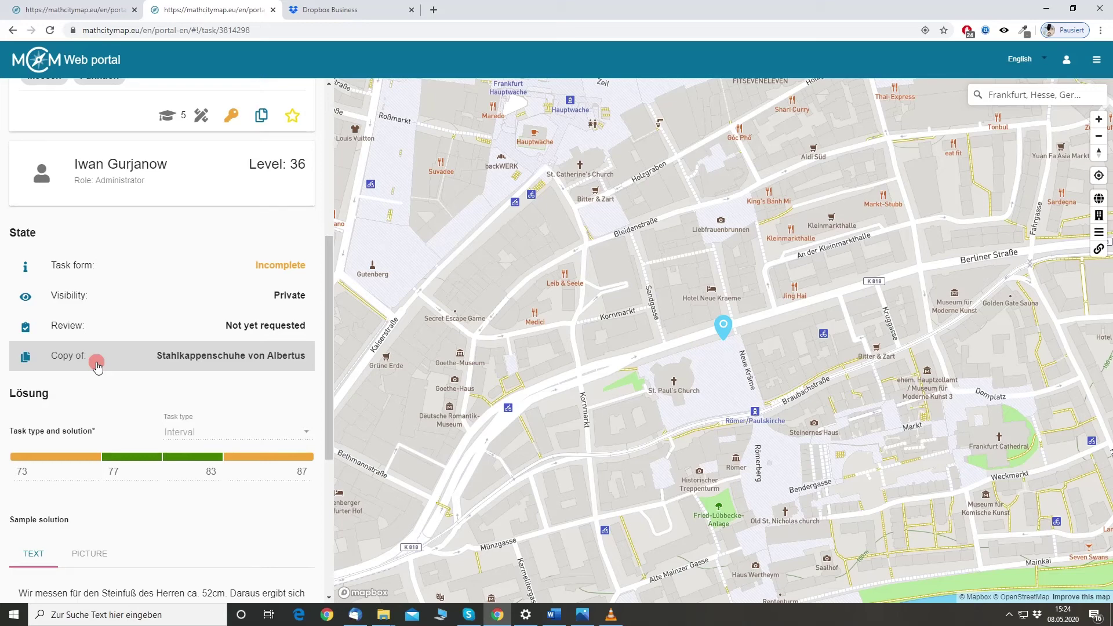
click(97, 365)
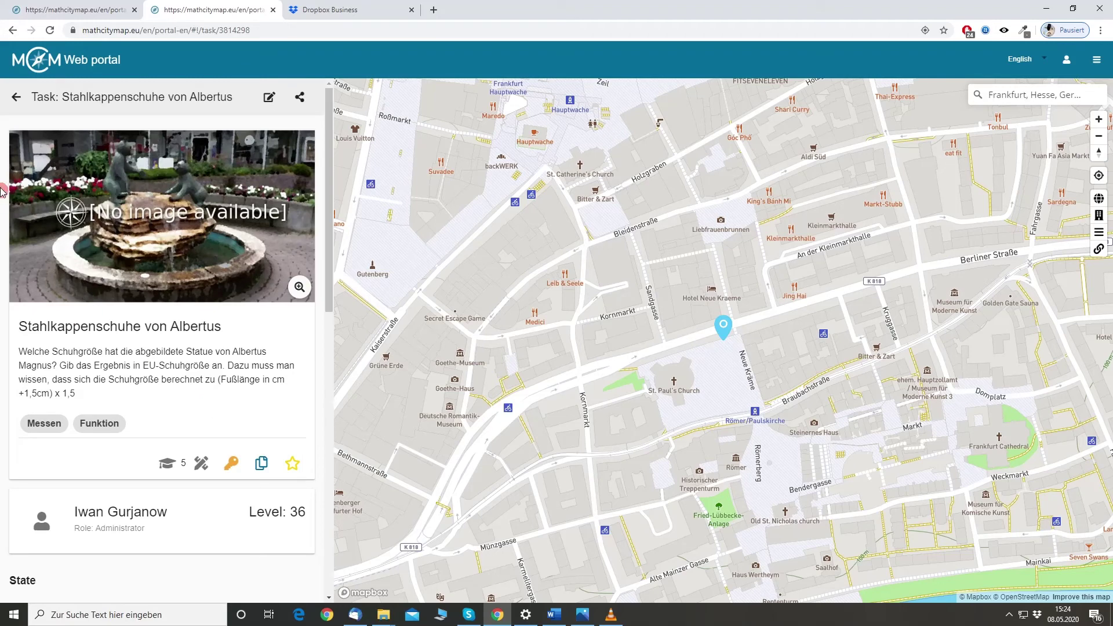
click(16, 98)
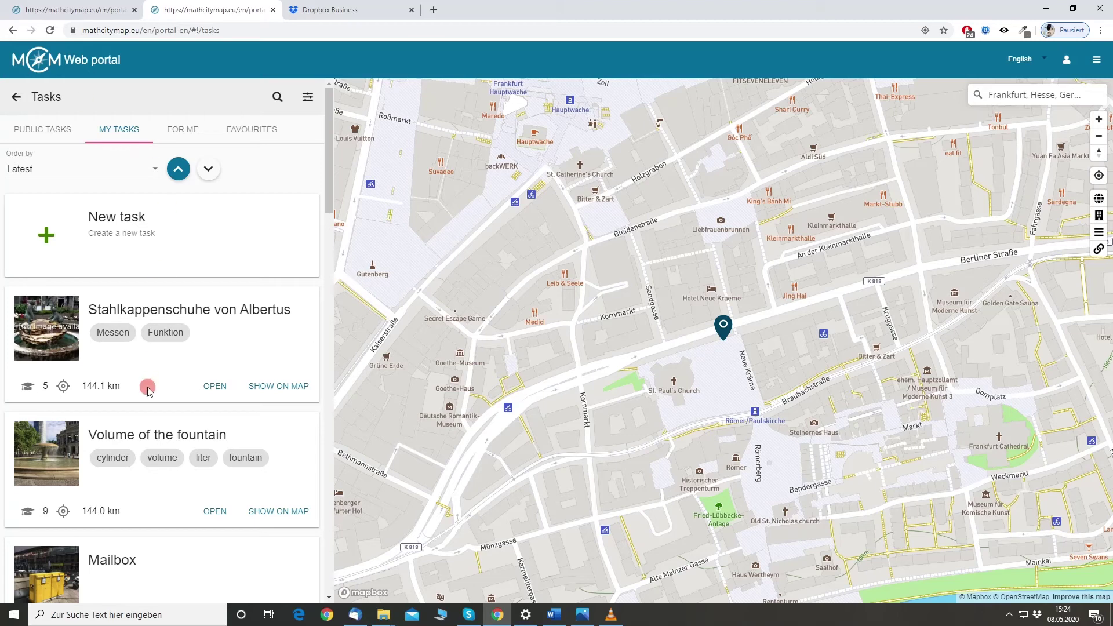
In the Volume of the fountain task's share settings, switch off Allow copying and save.
scroll(188, 411, down, 1)
scroll(187, 409, down, 3)
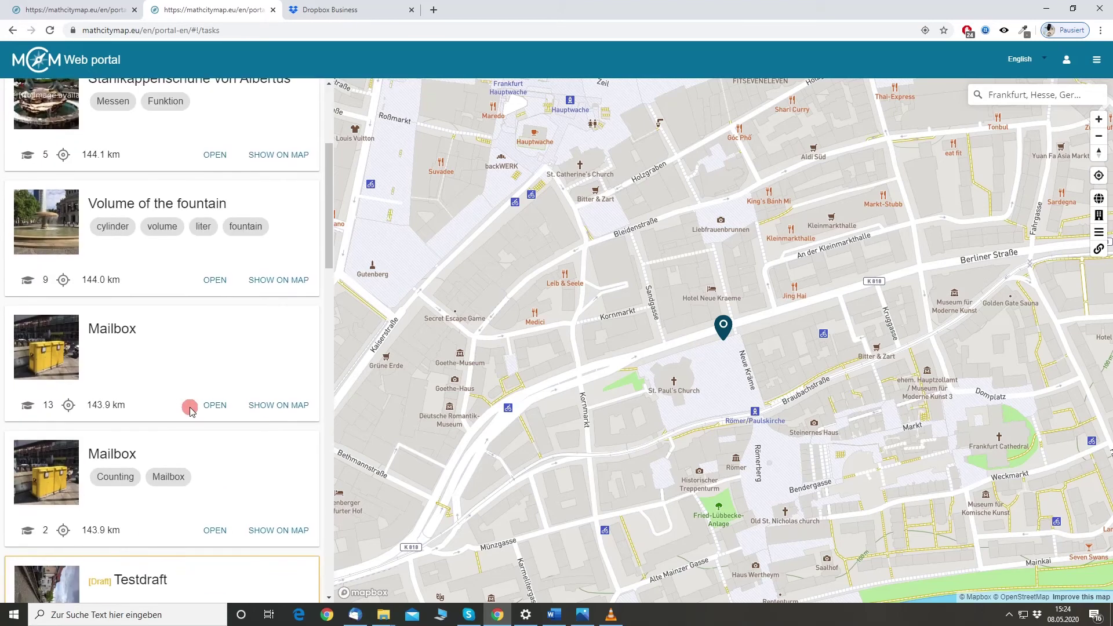
scroll(191, 382, up, 2)
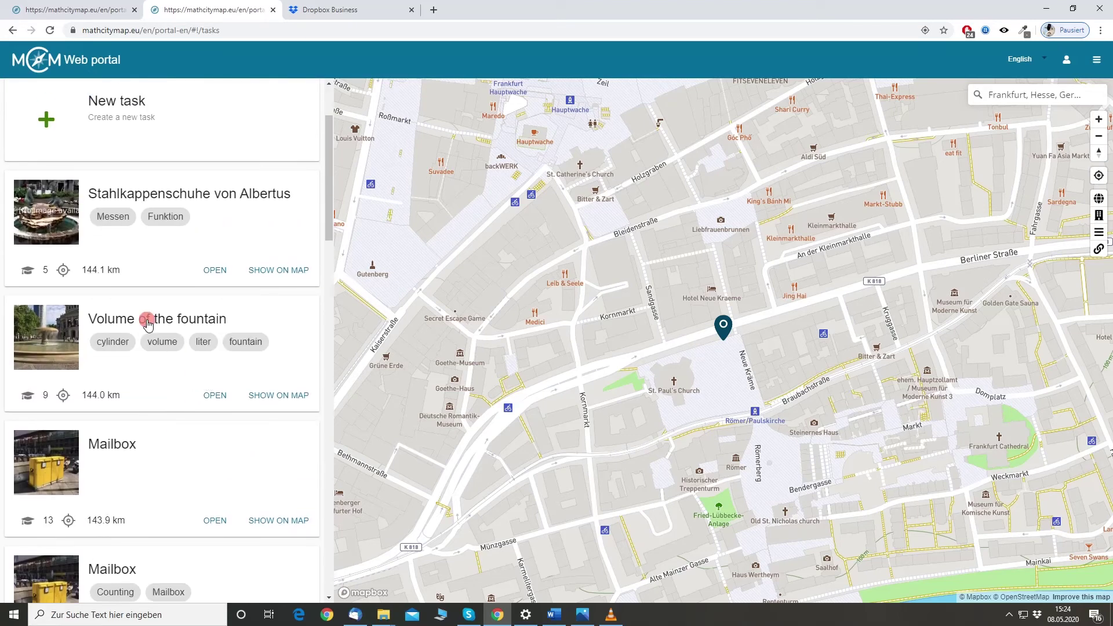
click(215, 396)
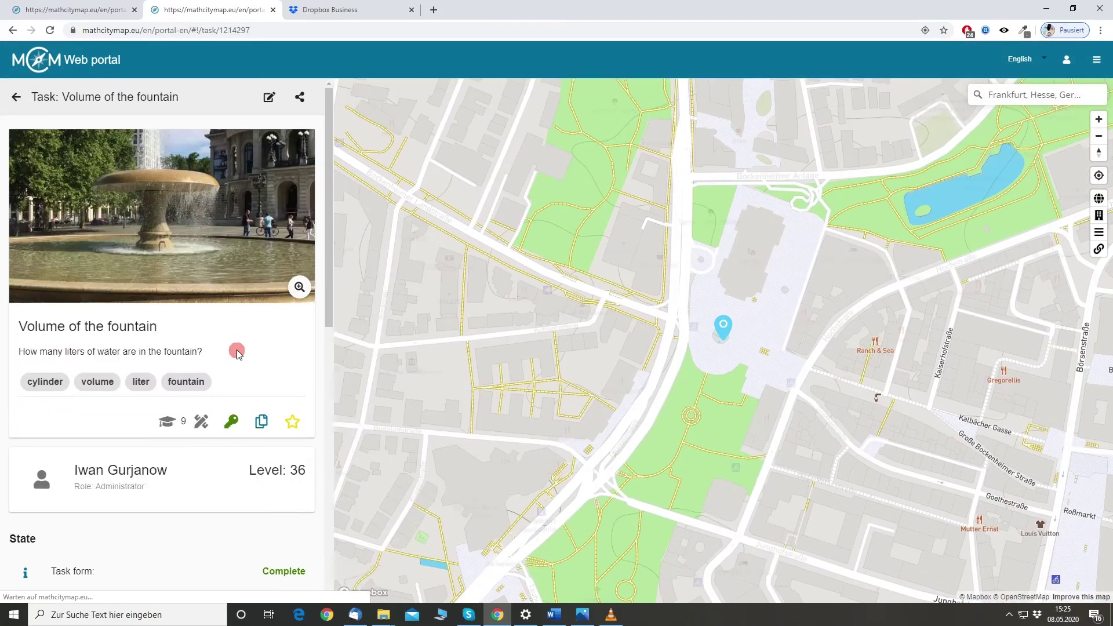
click(305, 97)
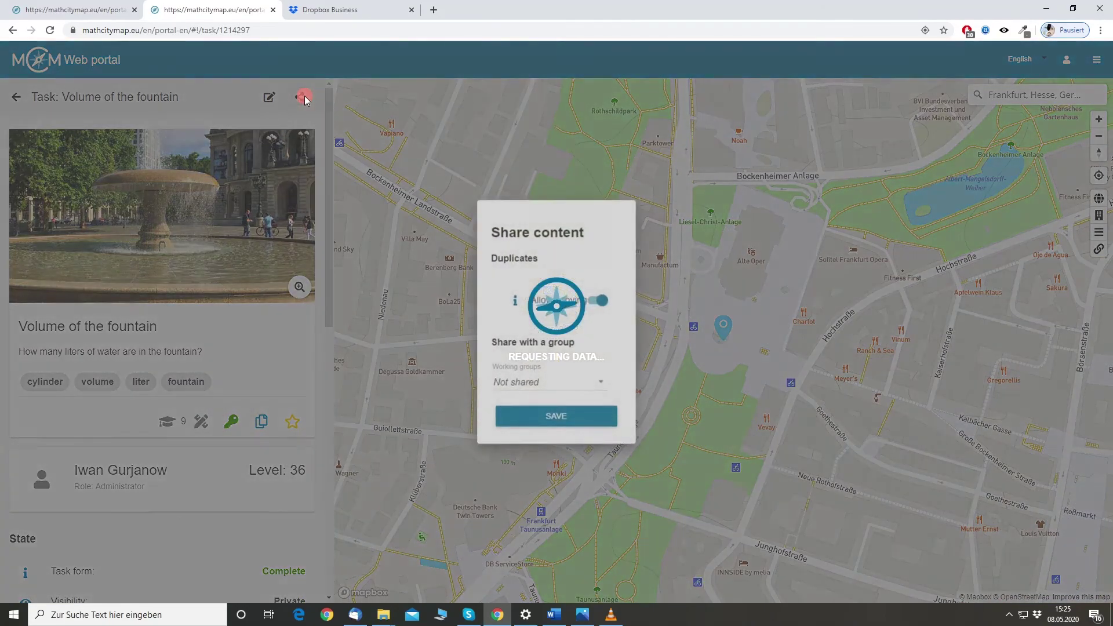
click(594, 300)
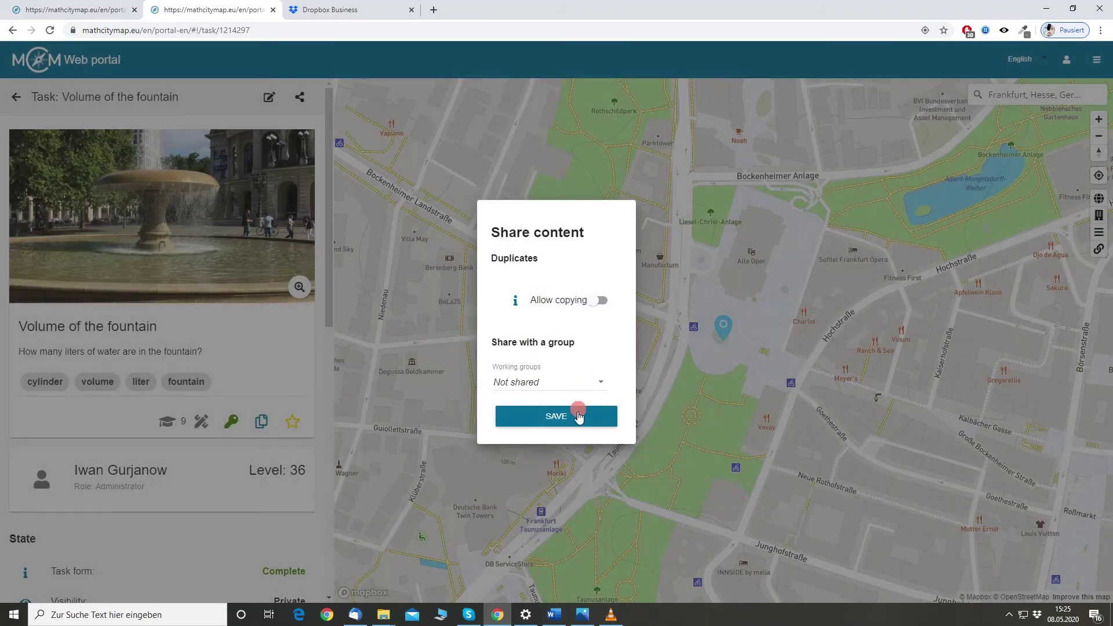
click(574, 417)
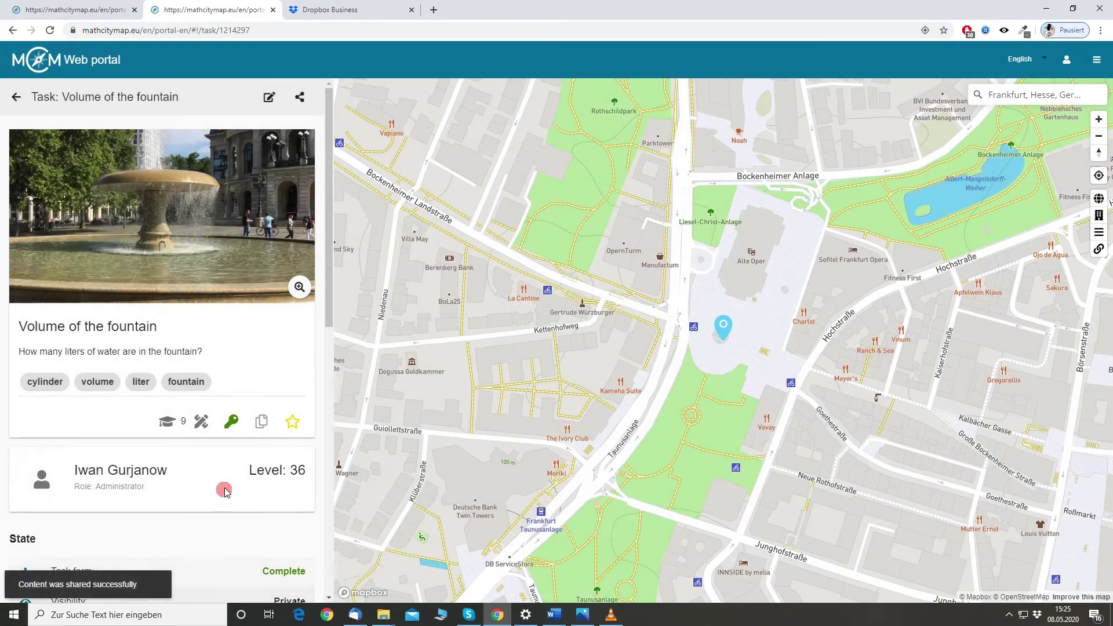
click(265, 429)
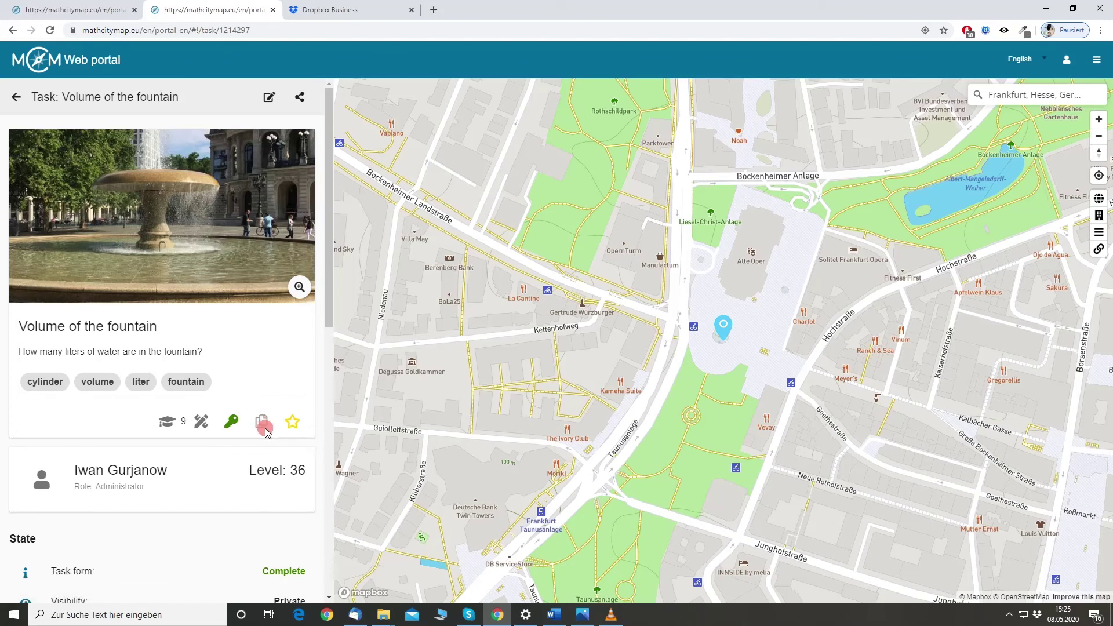